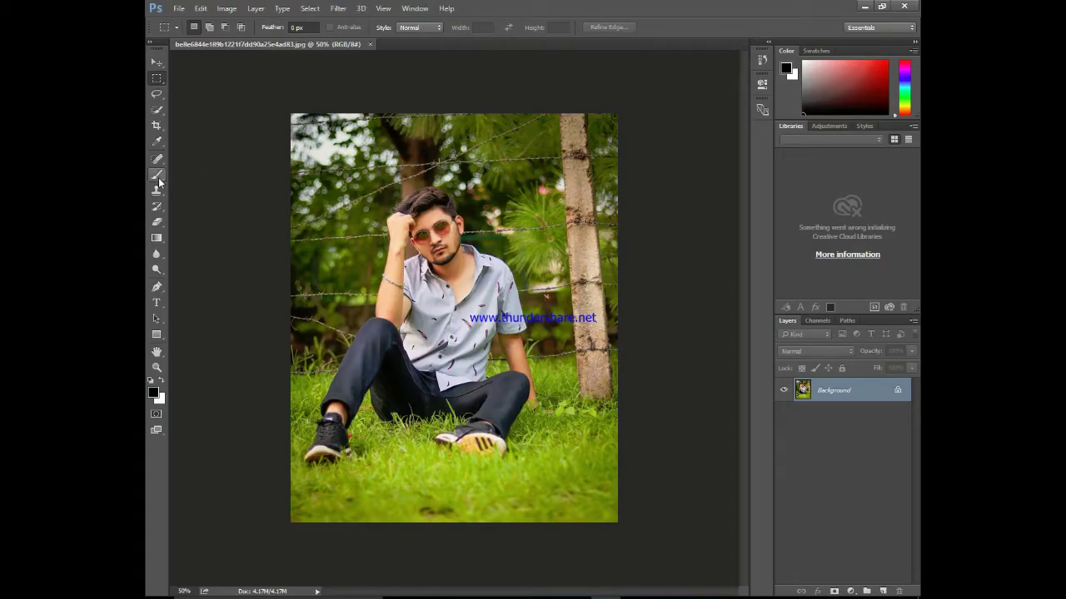
- Launch the Camera Raw filter on the portrait photo
scroll(400, 239, up, 2)
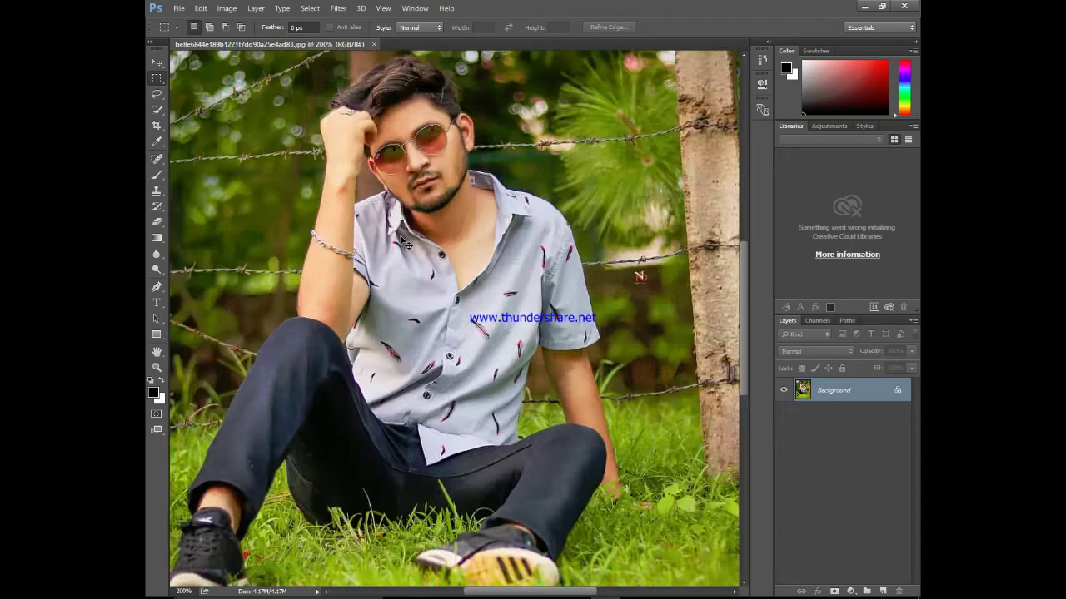
scroll(401, 240, up, 2)
scroll(400, 239, down, 4)
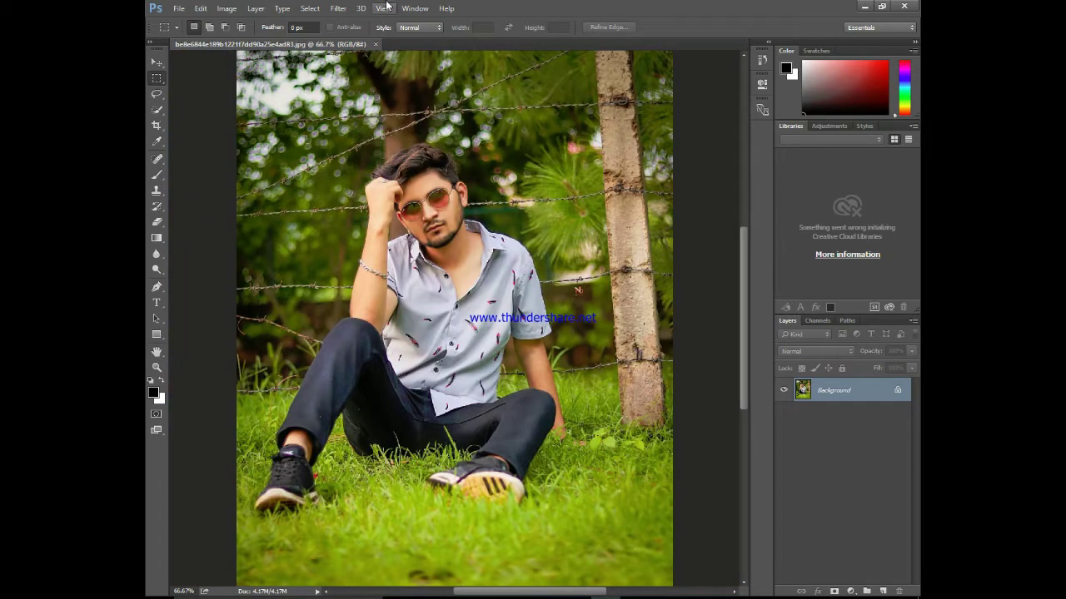
click(338, 8)
click(384, 82)
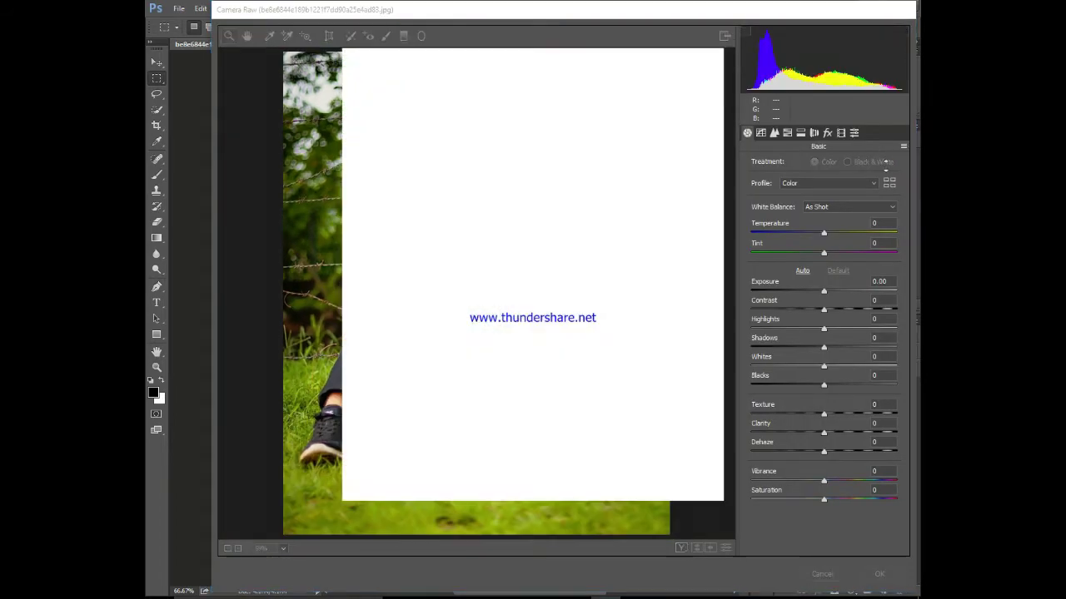
- Dismiss the Camera Raw welcome screen, adjust Shadows, and show the HSL hue controls
click(655, 473)
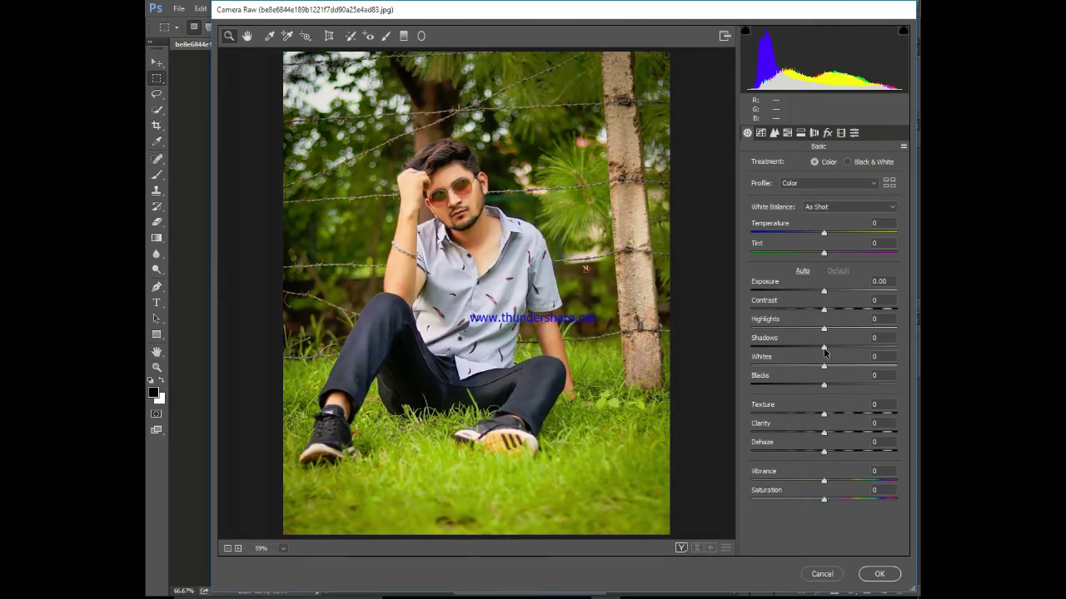
mouse_move(826, 353)
mouse_down()
mouse_move(834, 350)
mouse_move(802, 348)
mouse_up()
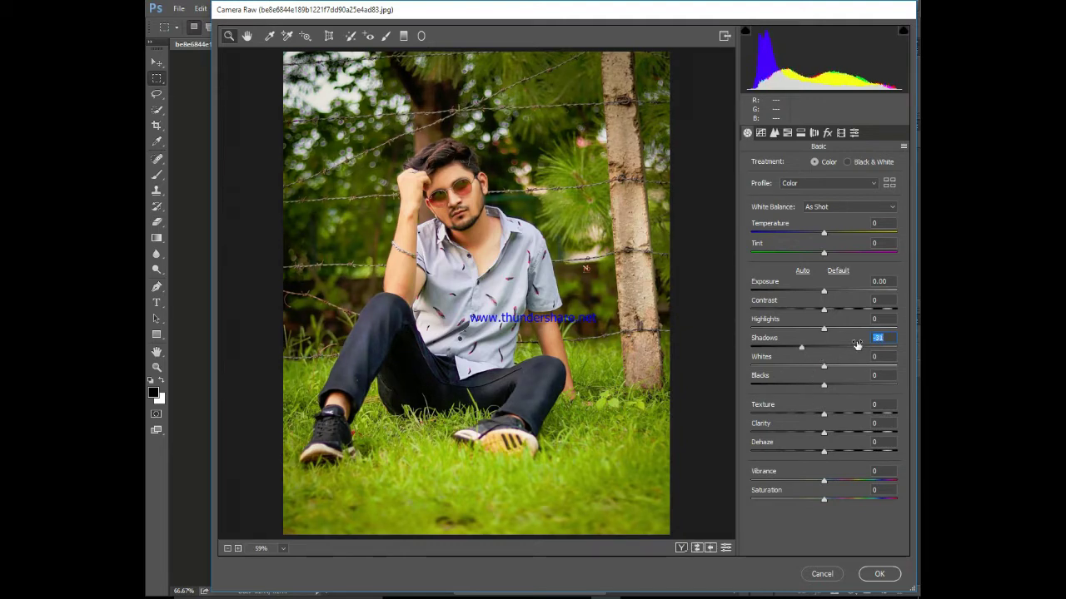
click(788, 133)
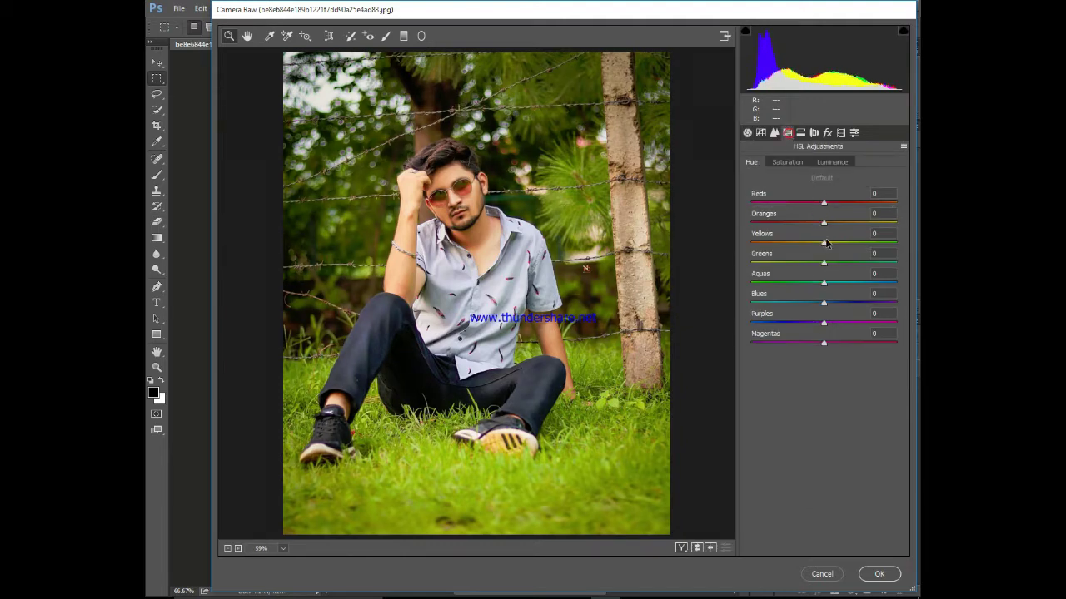
- Set the HSL hues to Yellows +100, Greens +100, Aquas +100 and Blues -100
drag(874, 250, 916, 246)
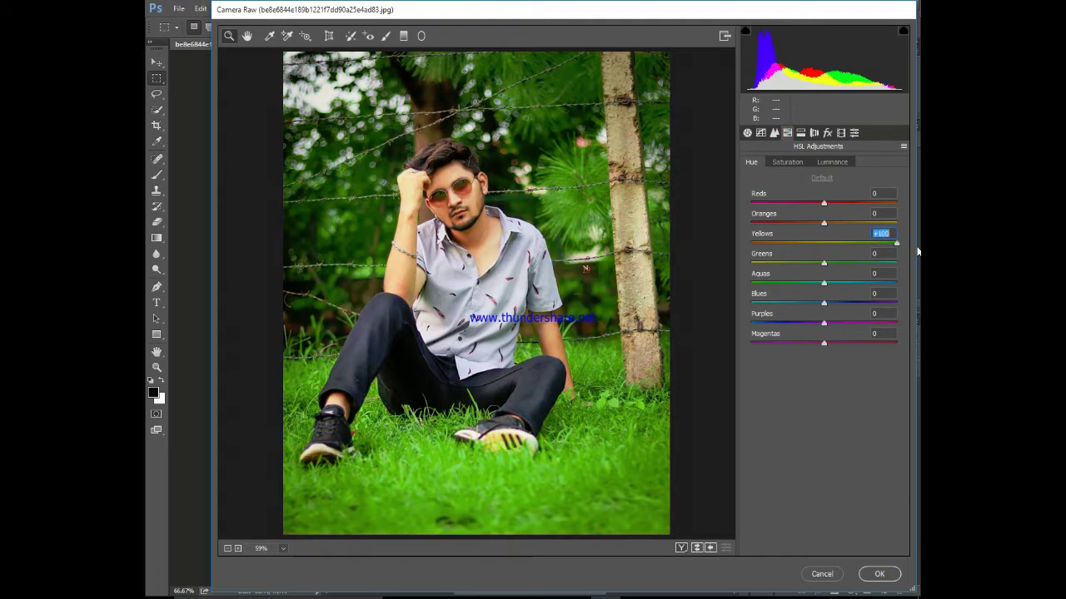
drag(824, 264, 777, 263)
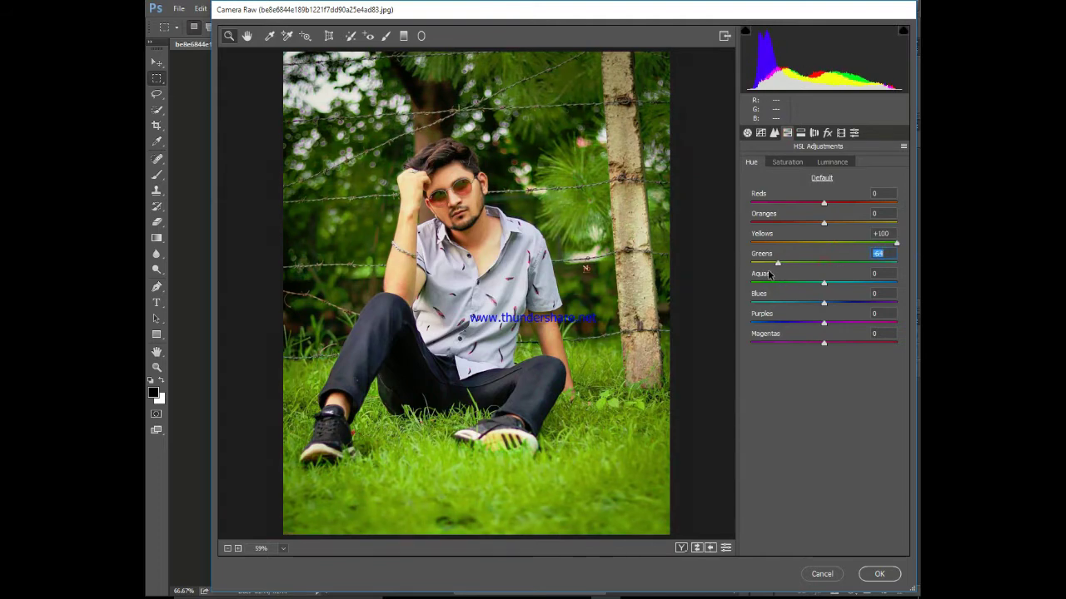
drag(896, 243, 919, 244)
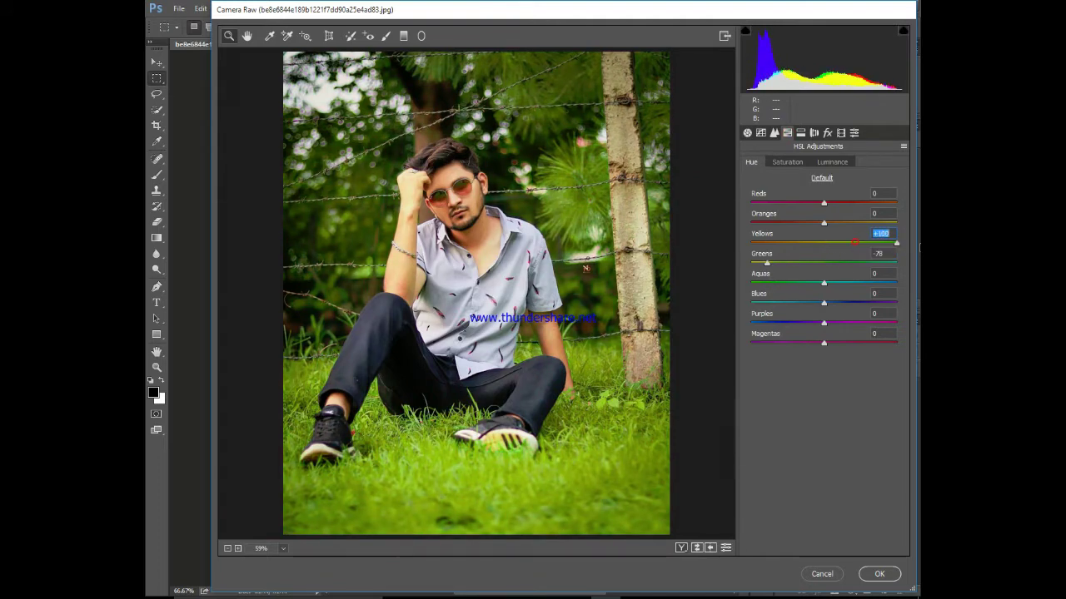
drag(823, 264, 919, 258)
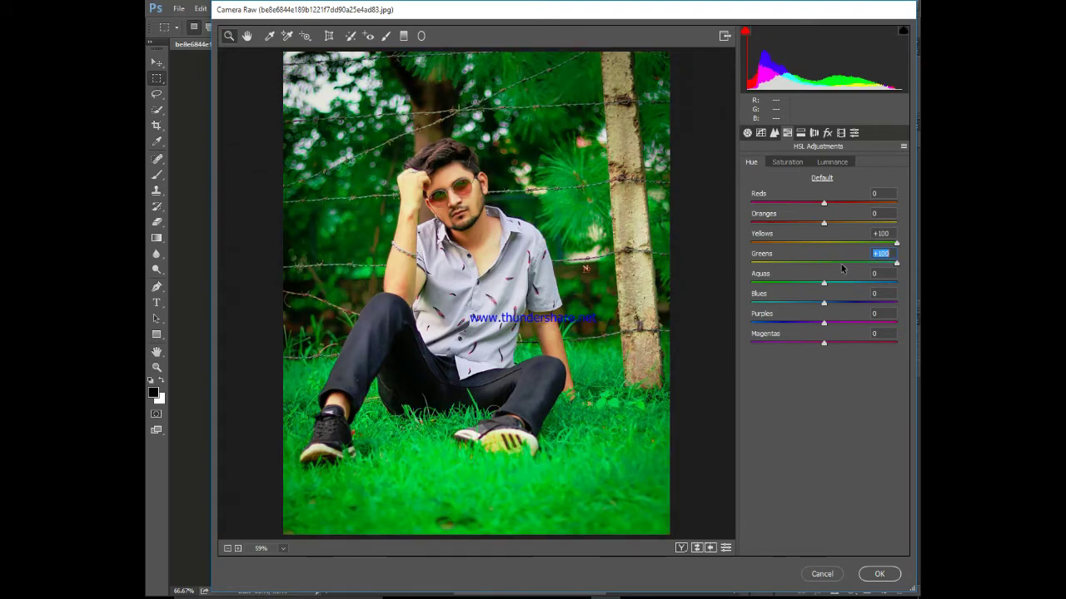
drag(823, 283, 755, 296)
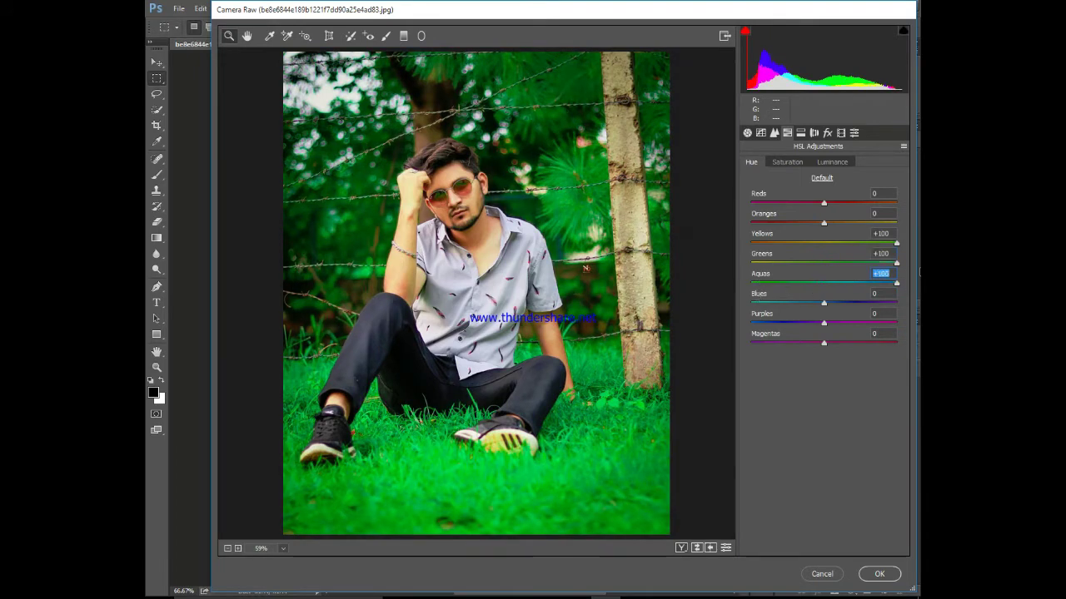
drag(823, 303, 779, 303)
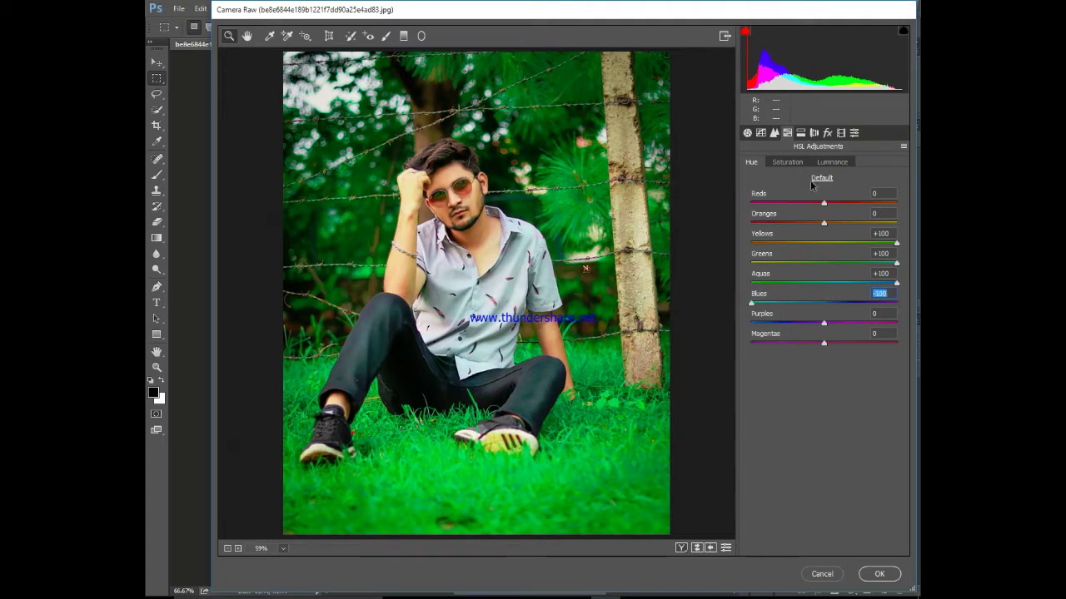
click(788, 162)
- Set HSL saturation to Aquas, Greens and Yellows +100, Blues -50, and Oranges -24
drag(824, 283, 899, 284)
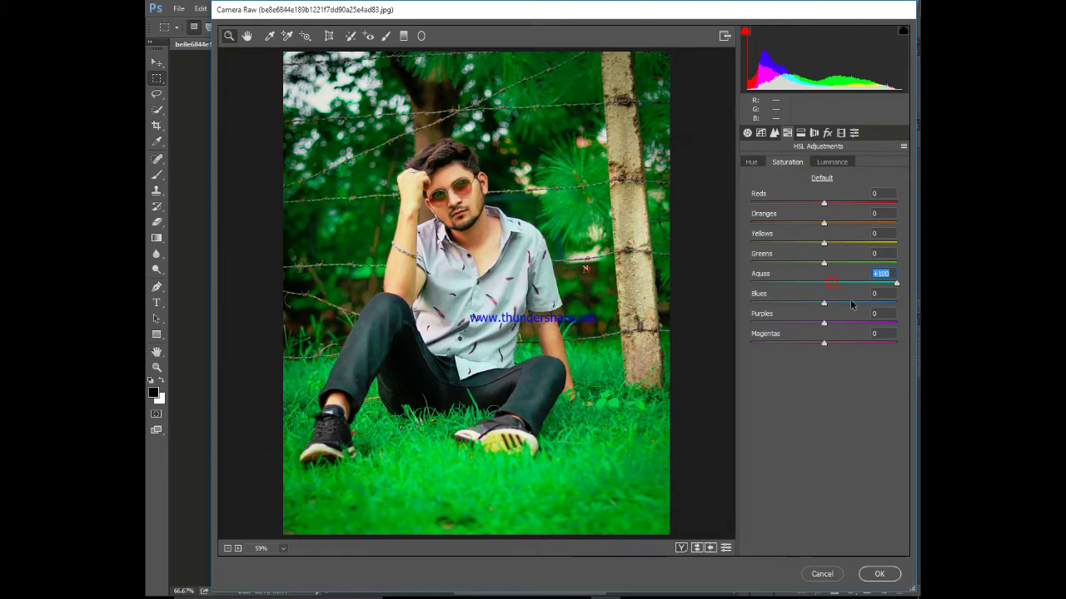
drag(845, 304, 915, 298)
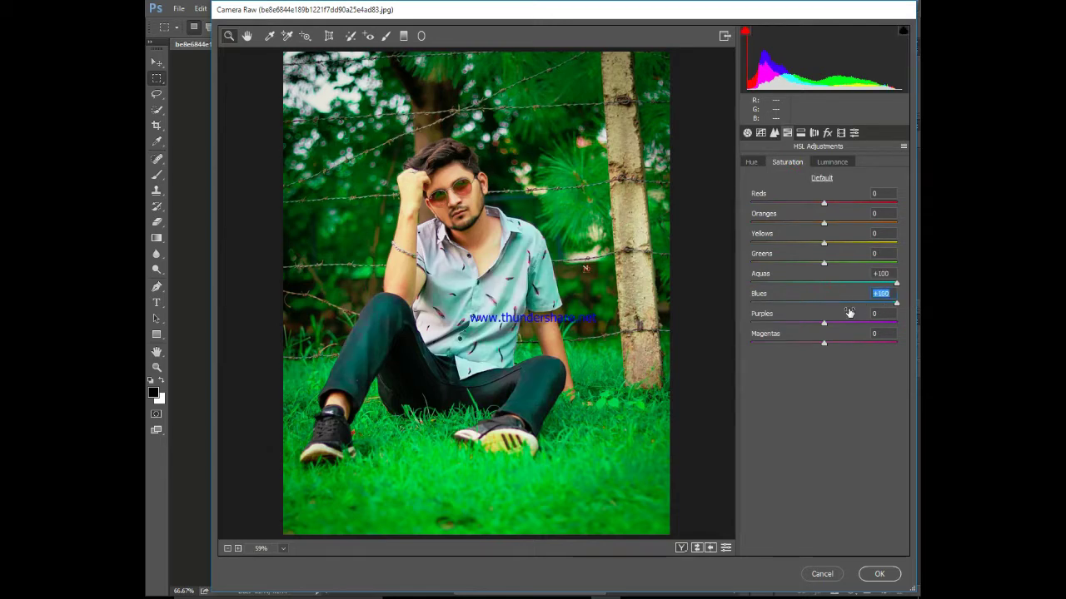
click(790, 305)
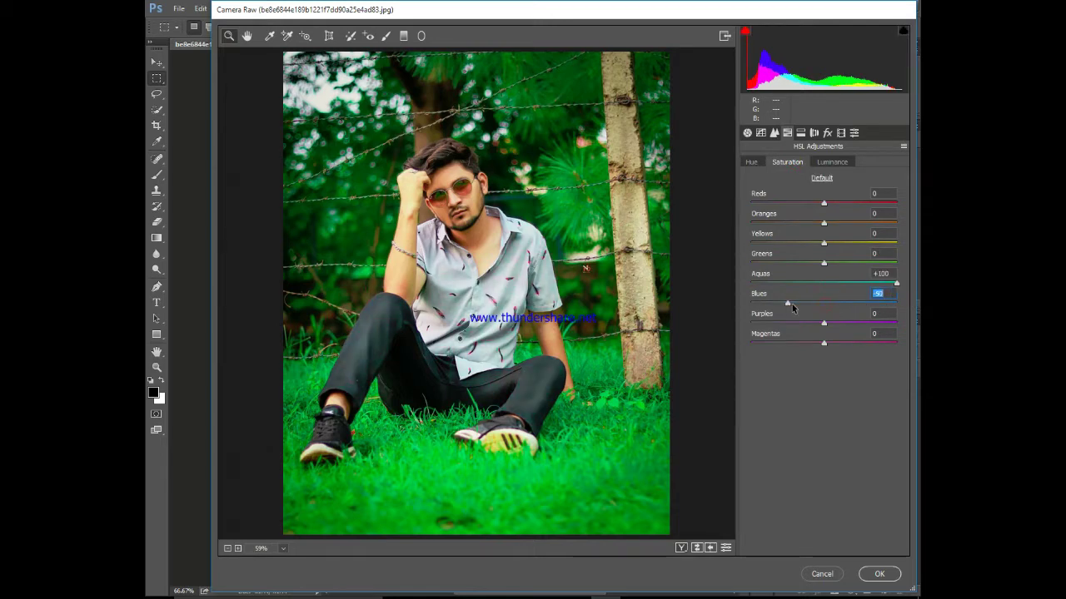
drag(824, 263, 904, 263)
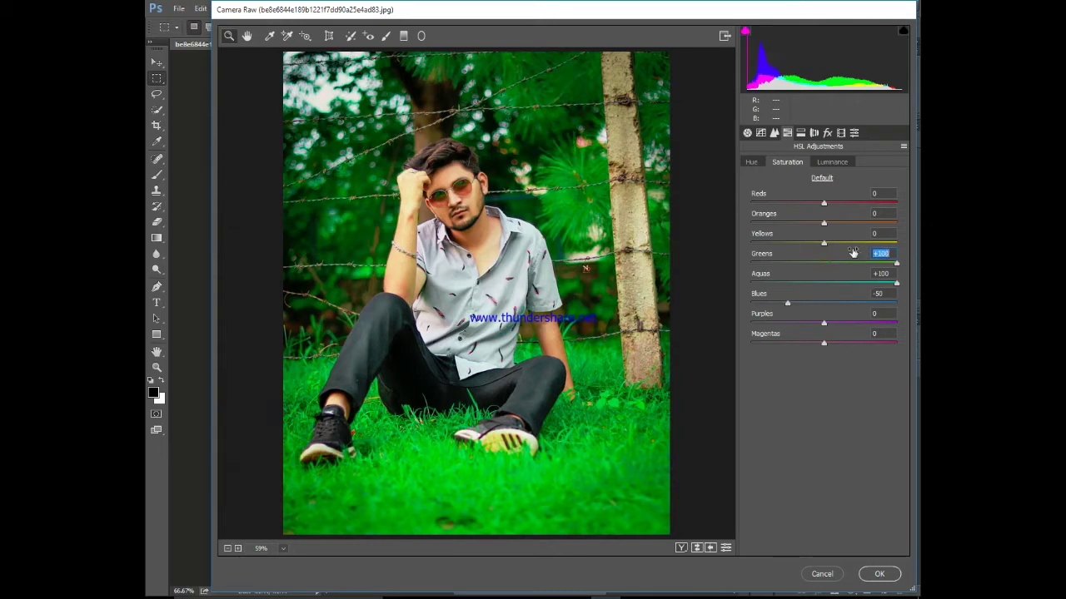
drag(833, 243, 916, 243)
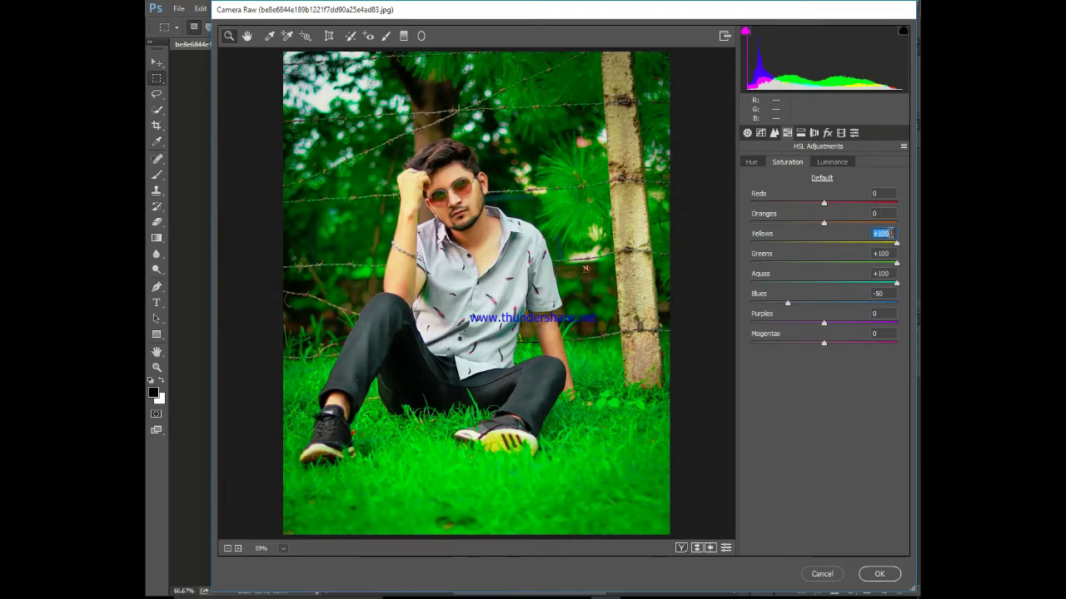
mouse_move(823, 224)
mouse_down()
mouse_move(812, 228)
mouse_move(842, 203)
mouse_up()
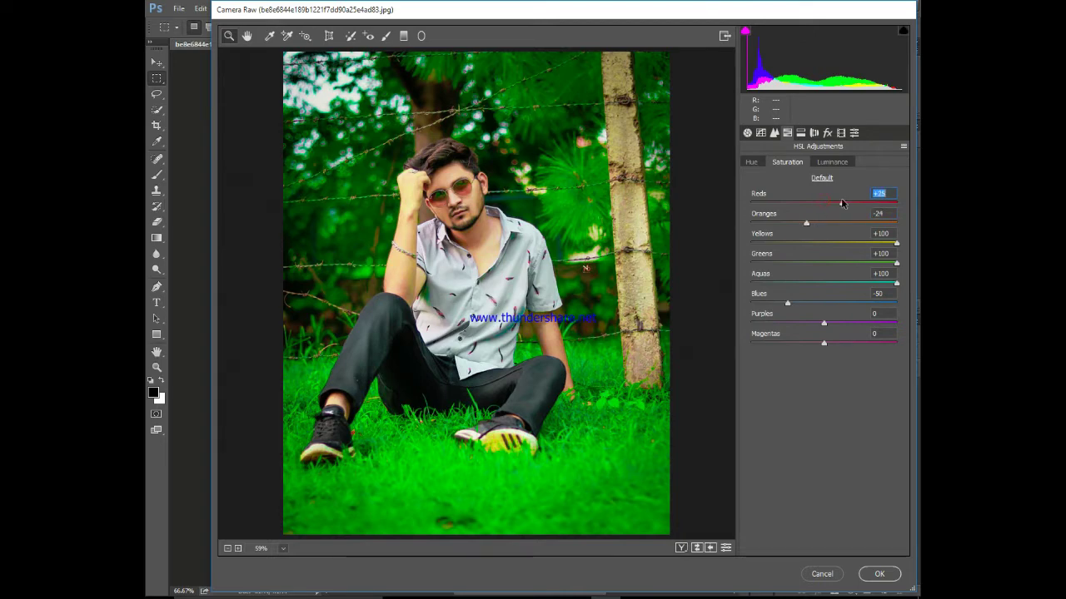
- Brighten Oranges luminance, add a darkening post-crop vignette, and apply the Camera Raw edits
click(832, 161)
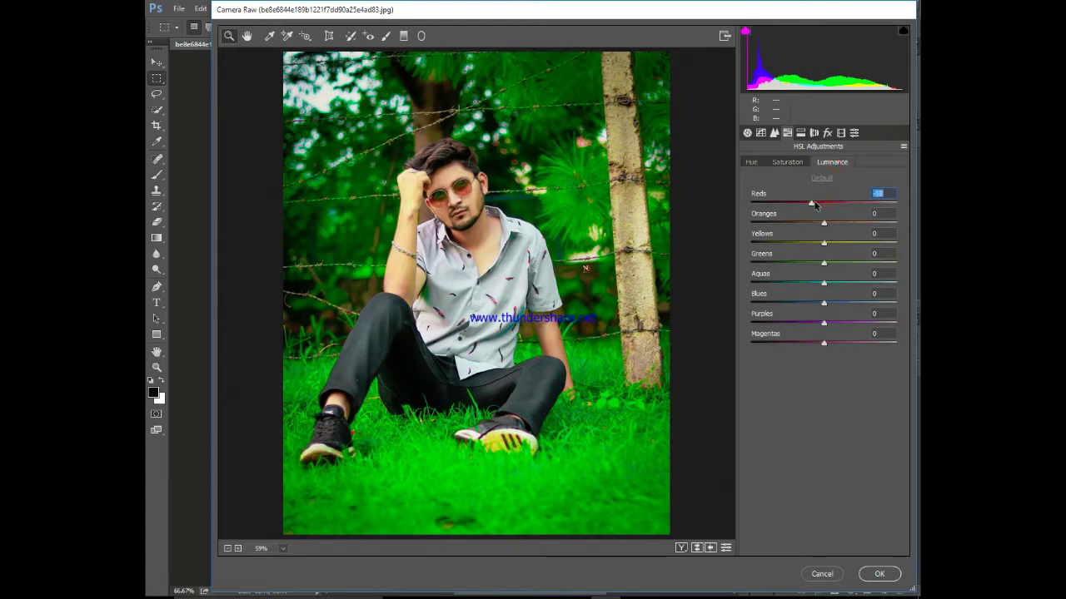
drag(825, 223, 842, 224)
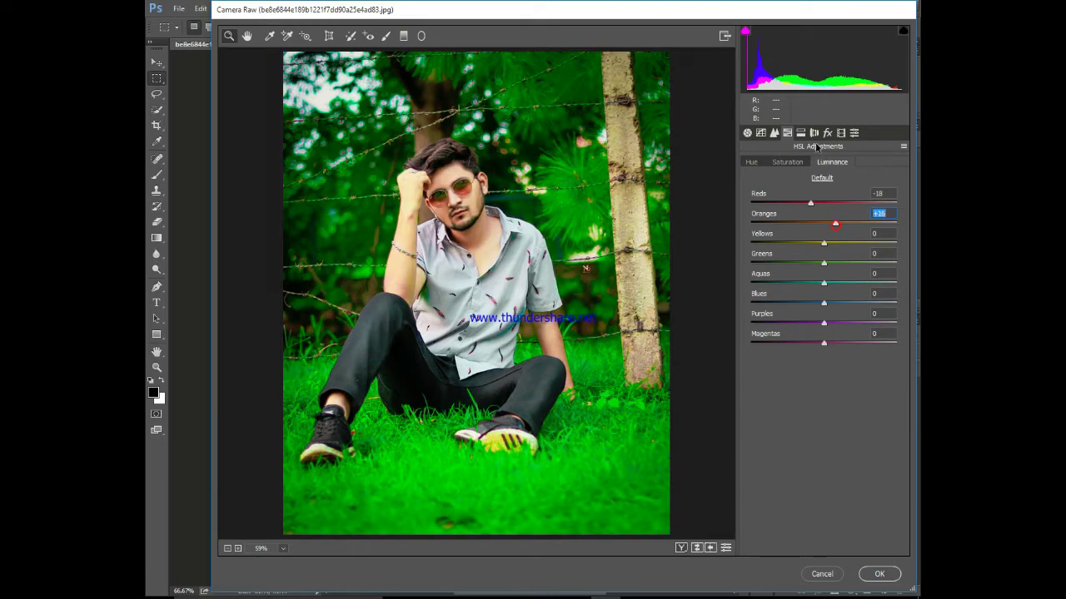
click(827, 132)
mouse_move(839, 292)
mouse_down()
mouse_move(785, 295)
mouse_move(814, 300)
mouse_up()
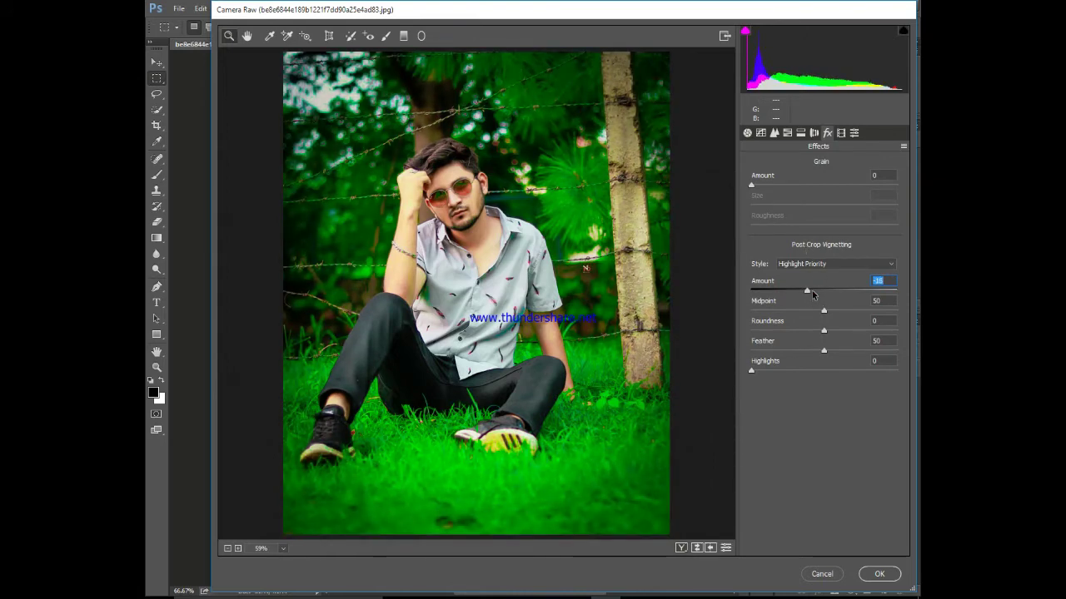
click(881, 576)
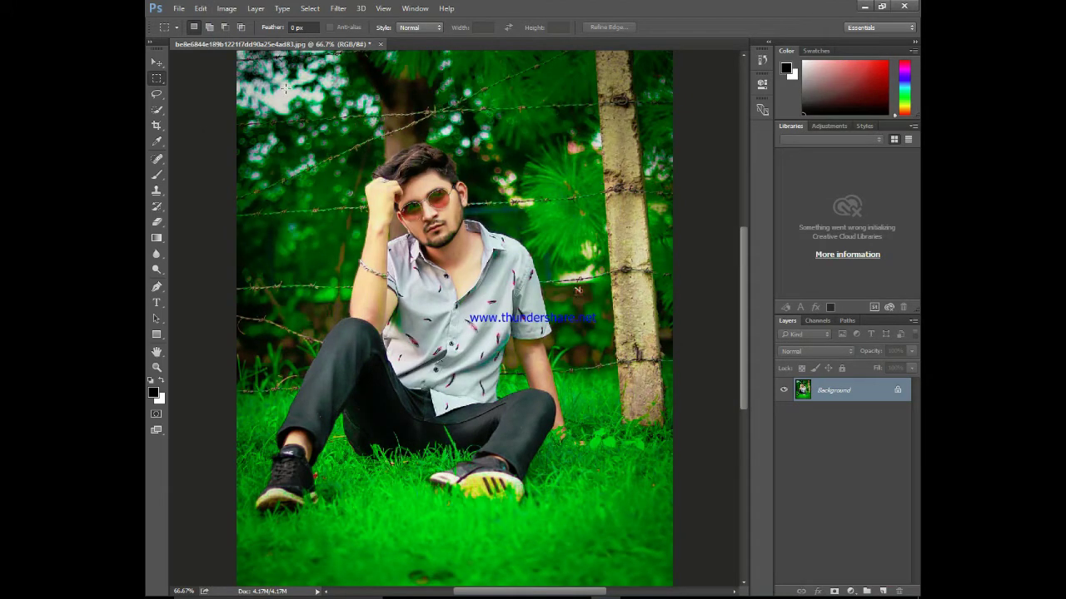
- Start File > Place Linked and open the backgrounds folder on the D: drive
click(179, 8)
click(235, 243)
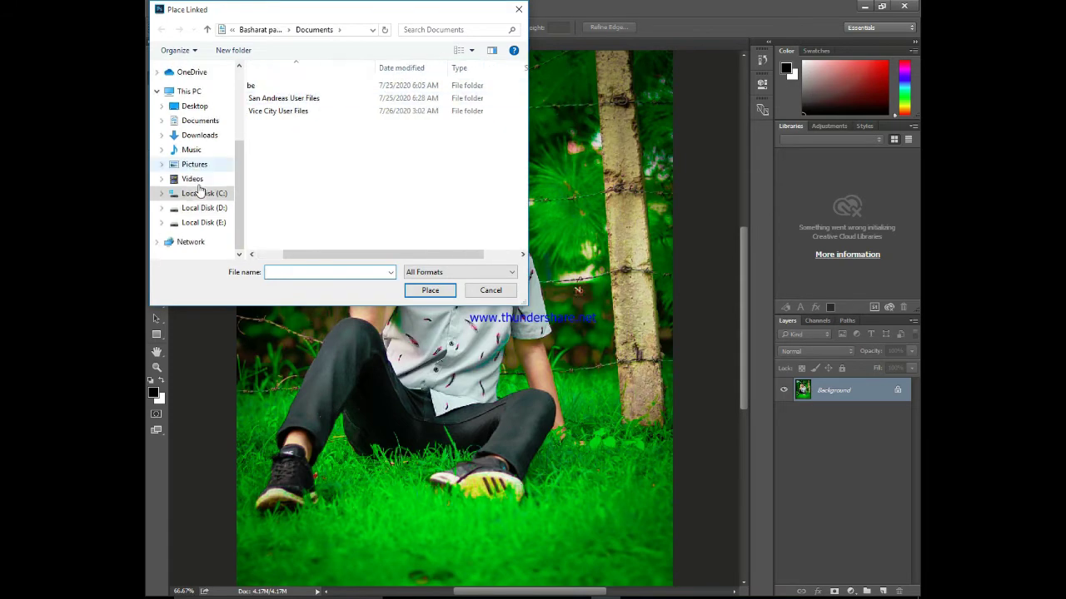
click(212, 208)
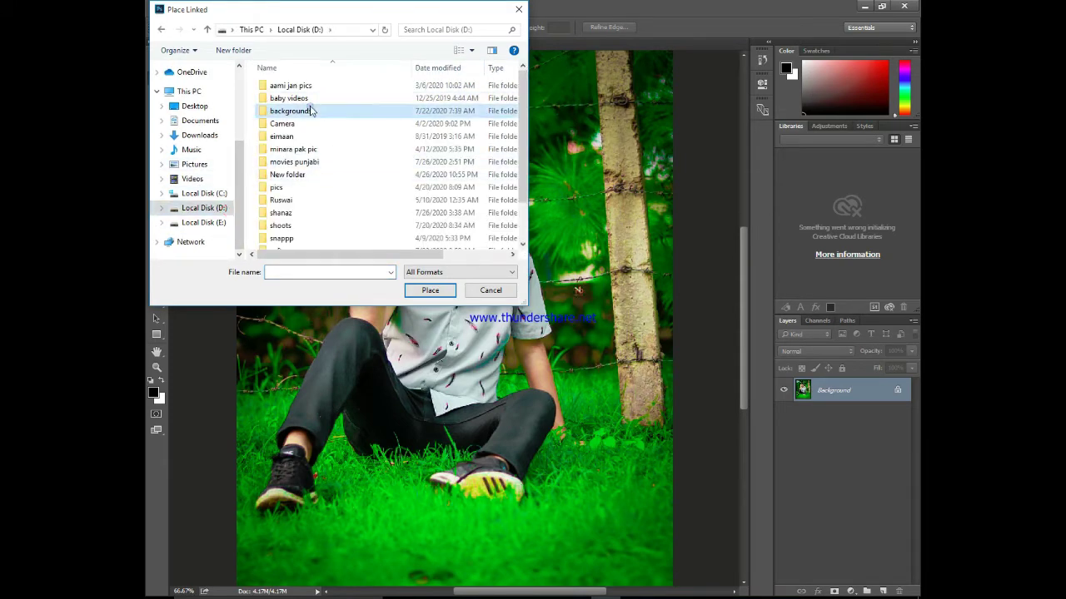
double_click(289, 111)
scroll(392, 111, down, 3)
scroll(392, 110, down, 2)
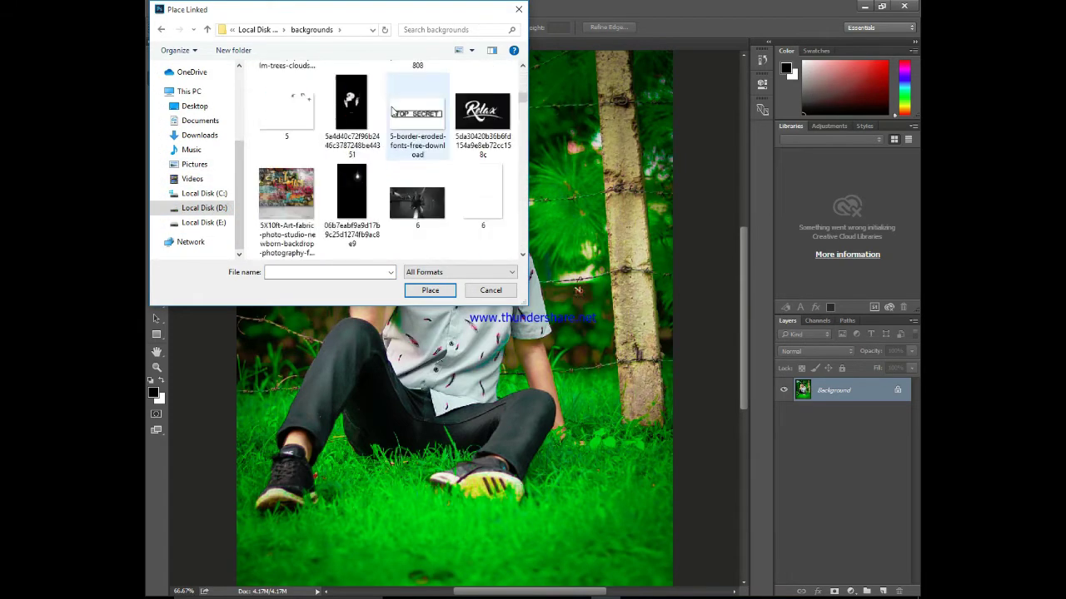
scroll(392, 111, down, 1)
scroll(393, 111, down, 2)
scroll(394, 113, down, 2)
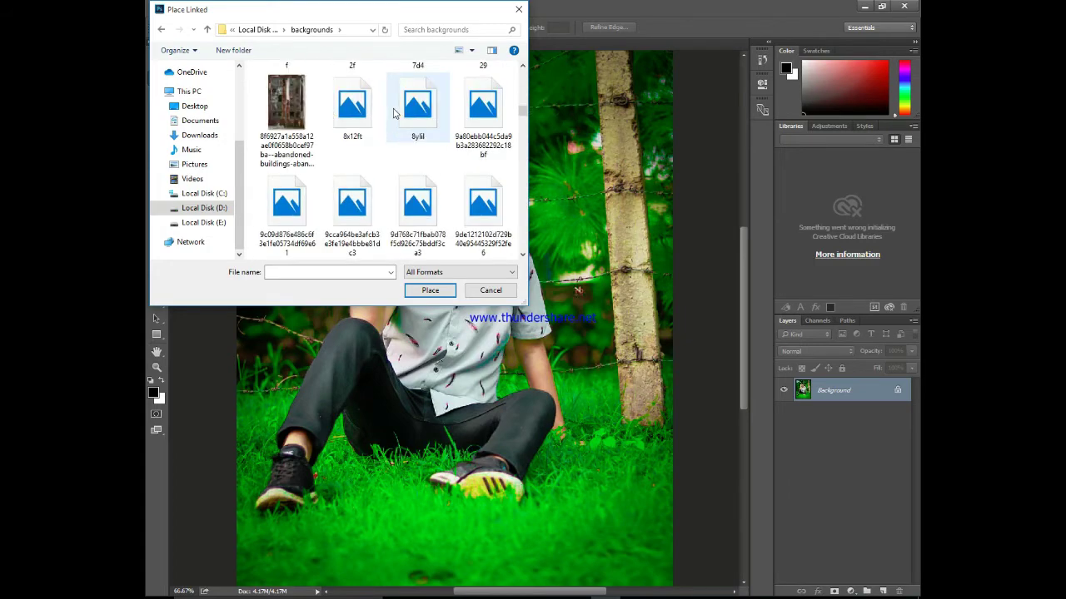
scroll(394, 113, down, 2)
scroll(394, 112, down, 2)
scroll(395, 112, down, 2)
scroll(394, 112, down, 2)
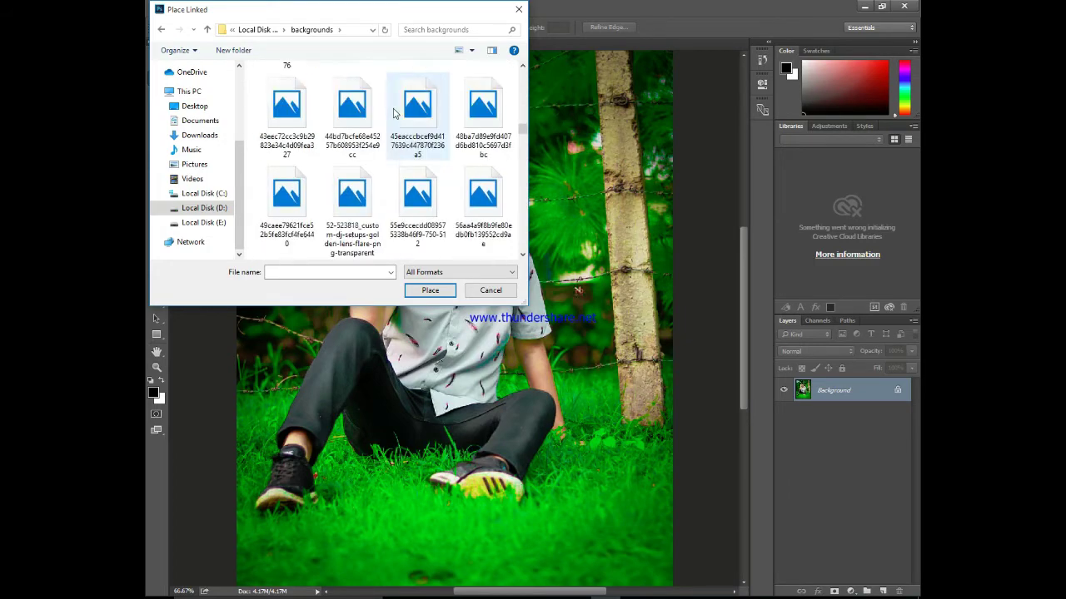
scroll(395, 112, down, 2)
scroll(399, 116, down, 2)
scroll(409, 124, down, 2)
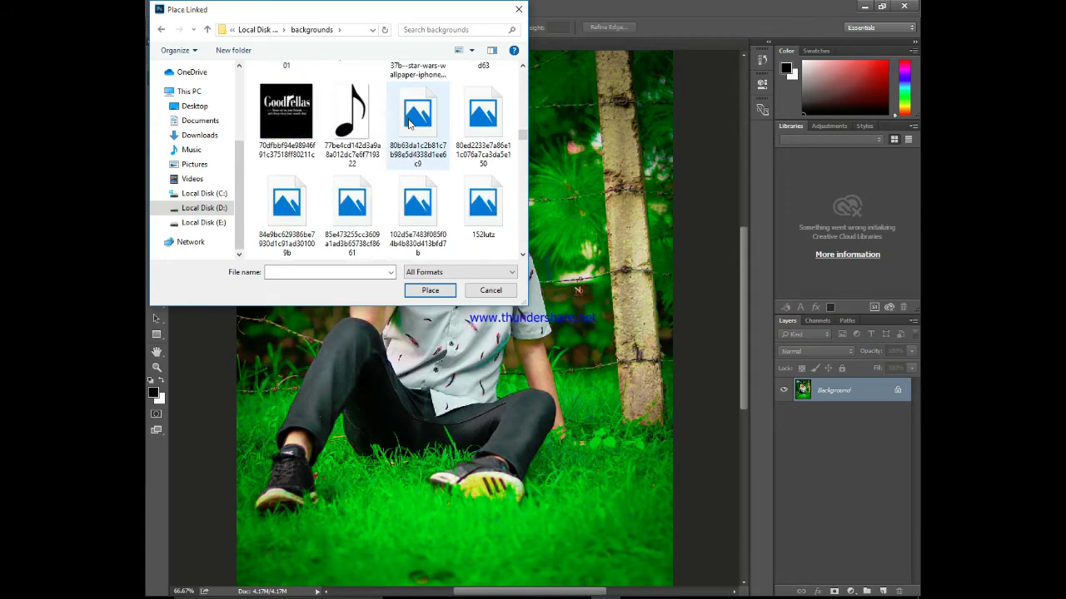
scroll(409, 123, down, 2)
scroll(409, 123, down, 2)
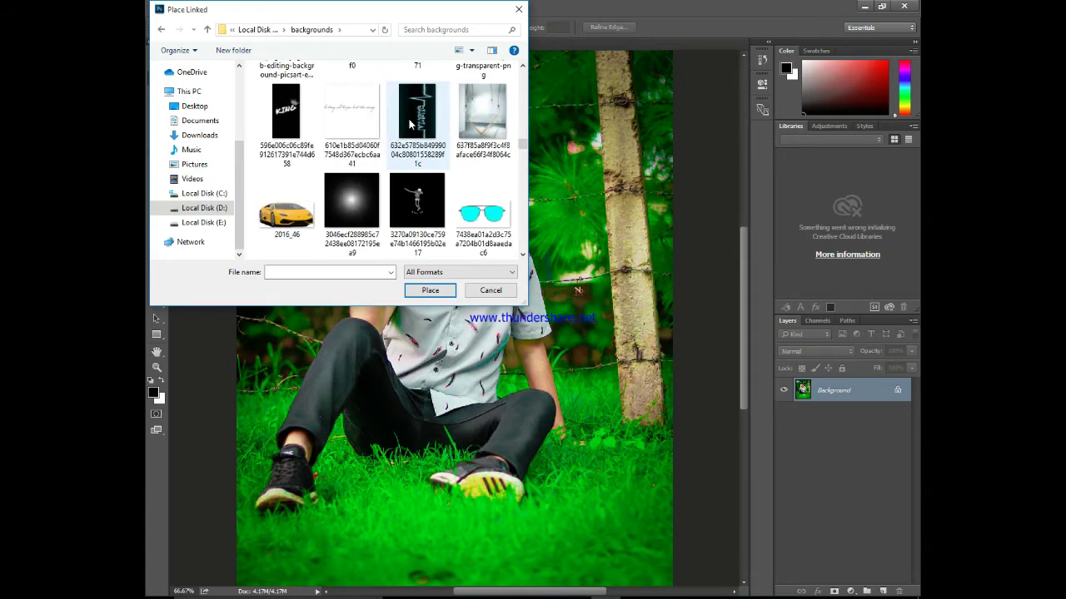
scroll(407, 141, down, 2)
scroll(407, 142, down, 2)
scroll(409, 143, down, 2)
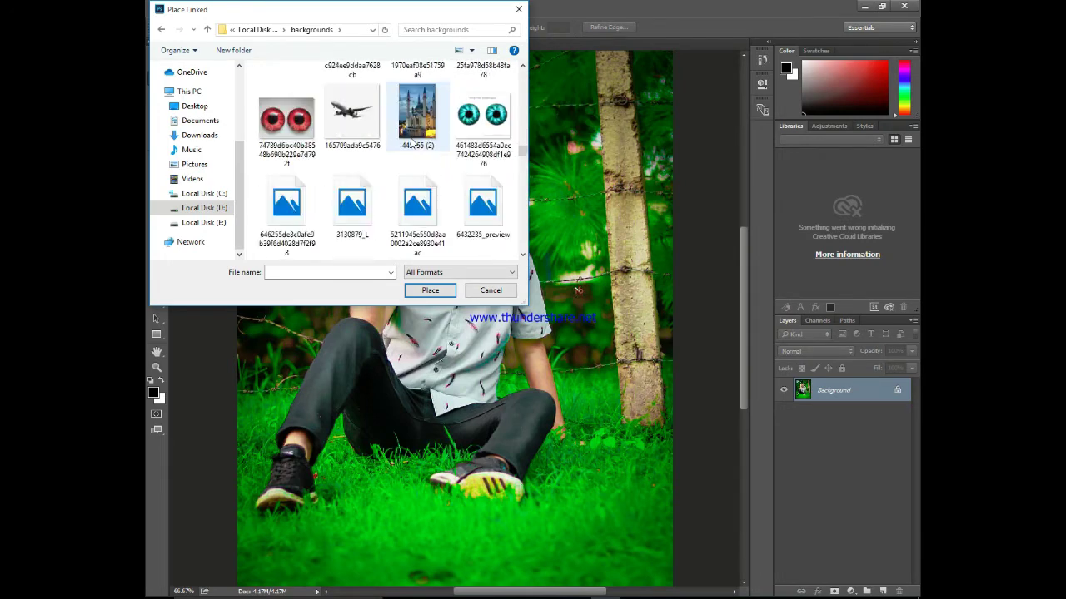
scroll(410, 142, down, 2)
scroll(412, 143, down, 2)
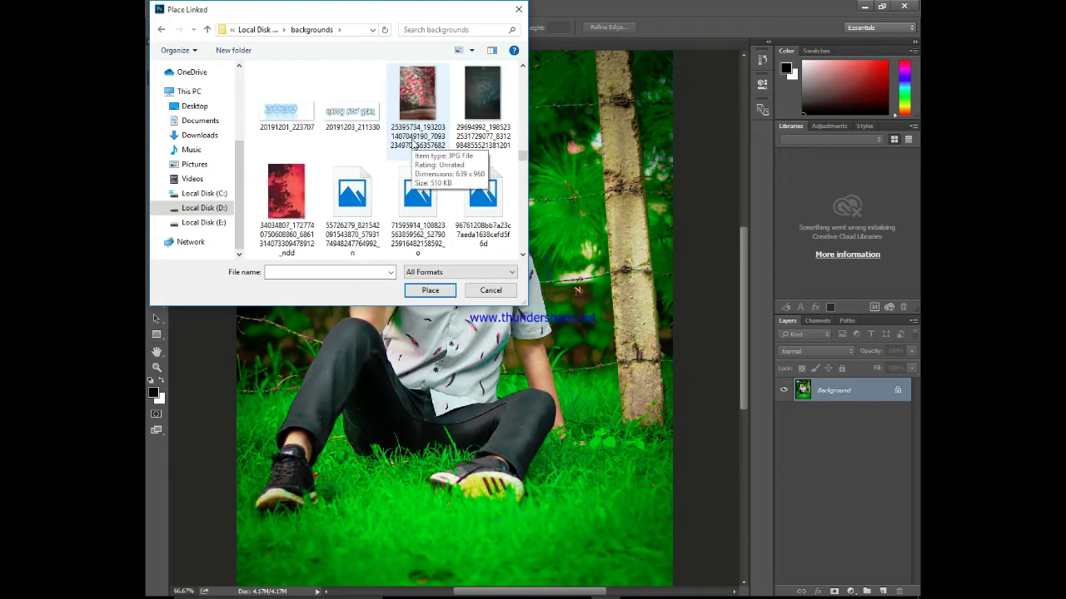
scroll(412, 143, down, 2)
scroll(412, 144, down, 2)
double_click(285, 114)
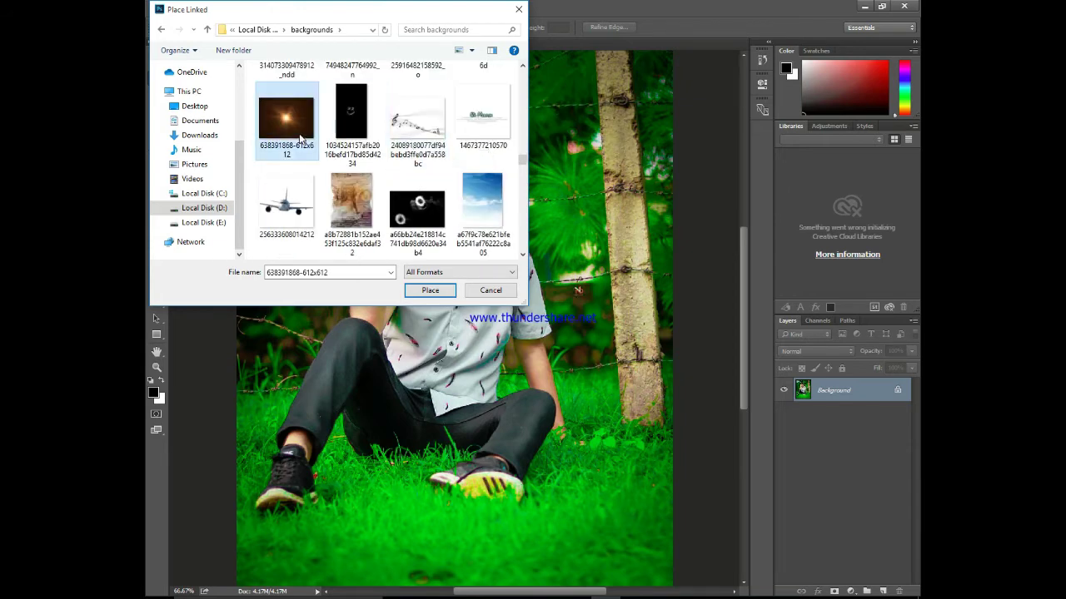
mouse_move(495, 263)
mouse_down()
mouse_move(335, 76)
mouse_move(338, 86)
mouse_up()
- Commit the flare placement and set the flare layer's blend mode to Lighten
click(573, 26)
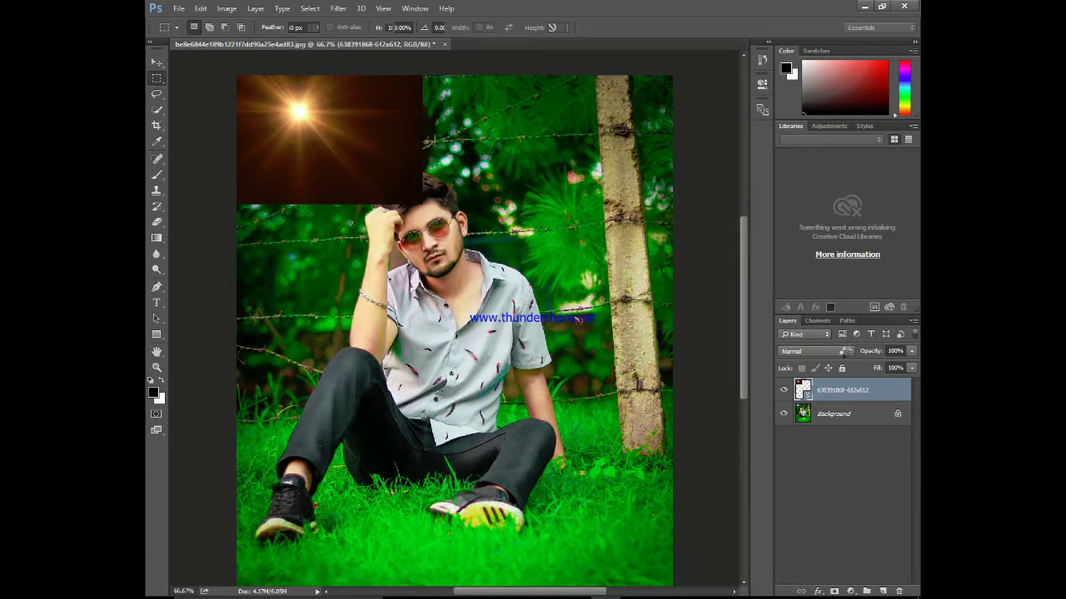
click(816, 351)
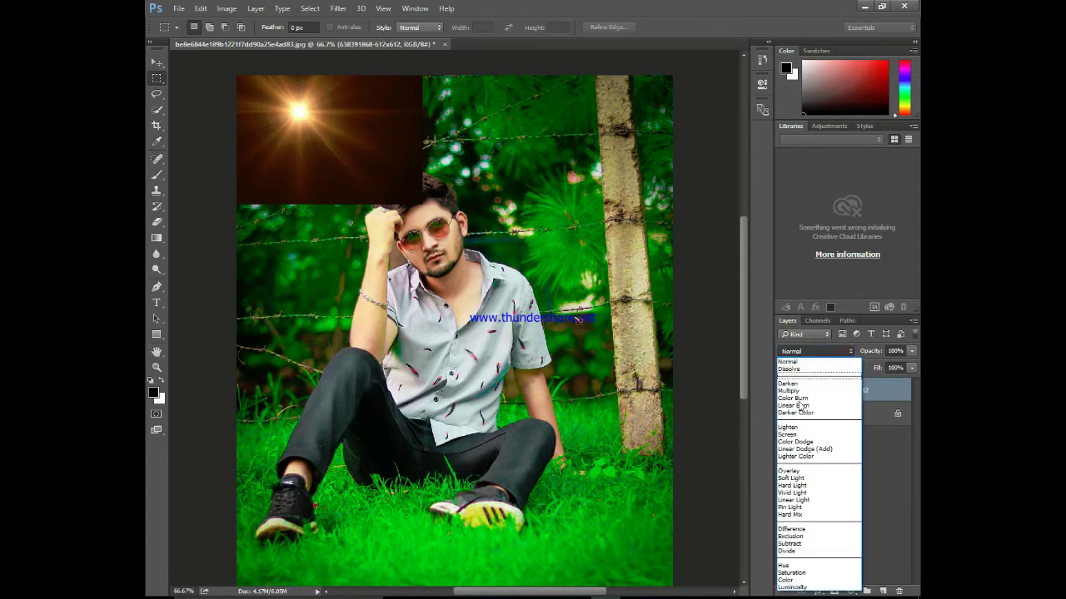
click(811, 378)
key(Down)
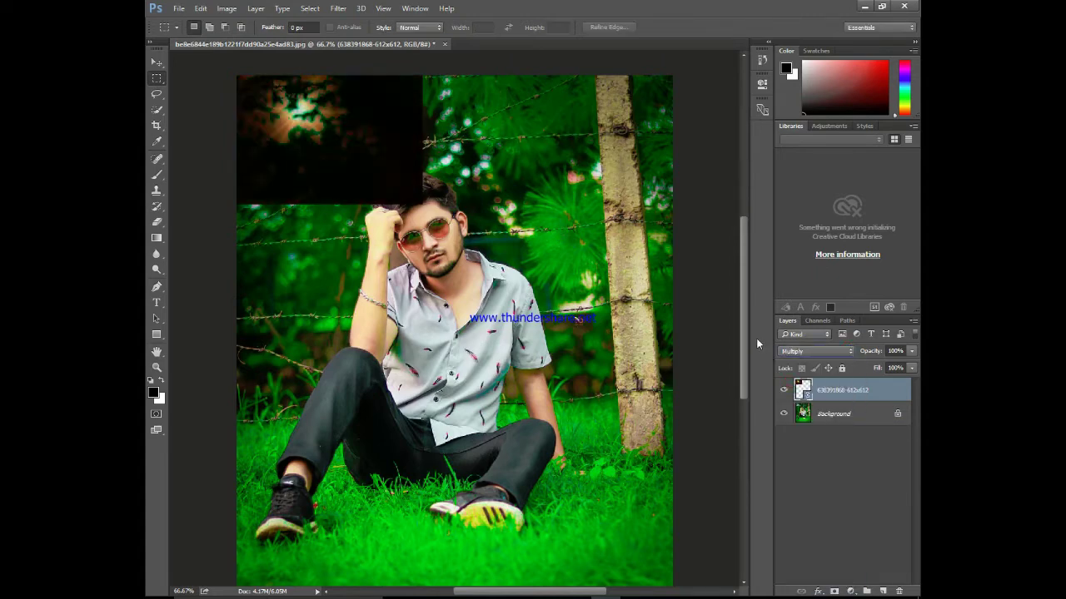
key(Down)
key(Down)
key(Down)
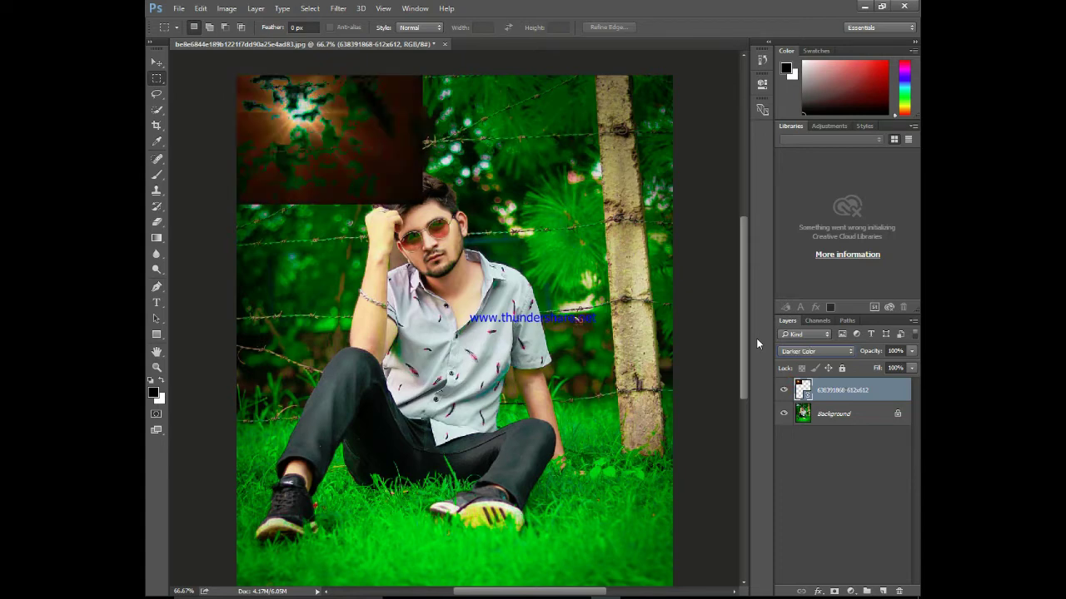
key(Down)
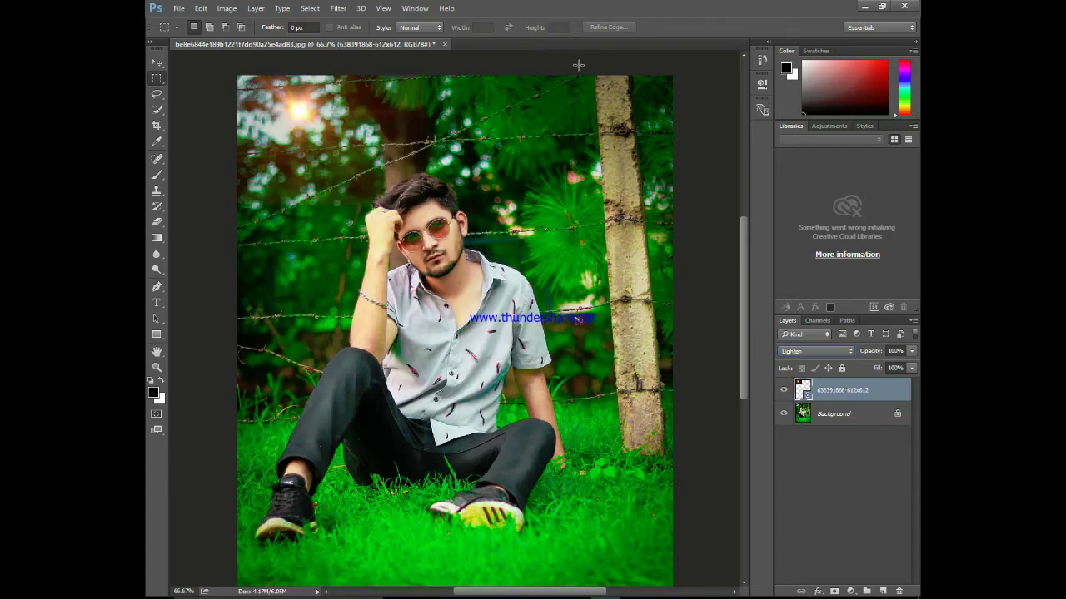
key(ctrl+t)
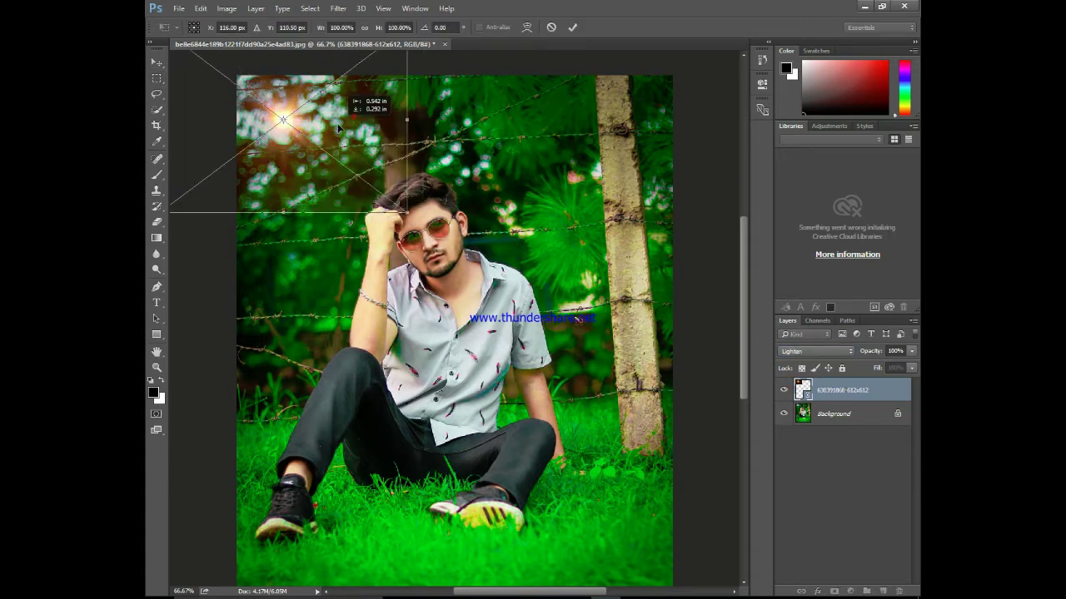
- Scale the flare to about 160% width and 152% height near the top-left corner
drag(368, 105, 353, 116)
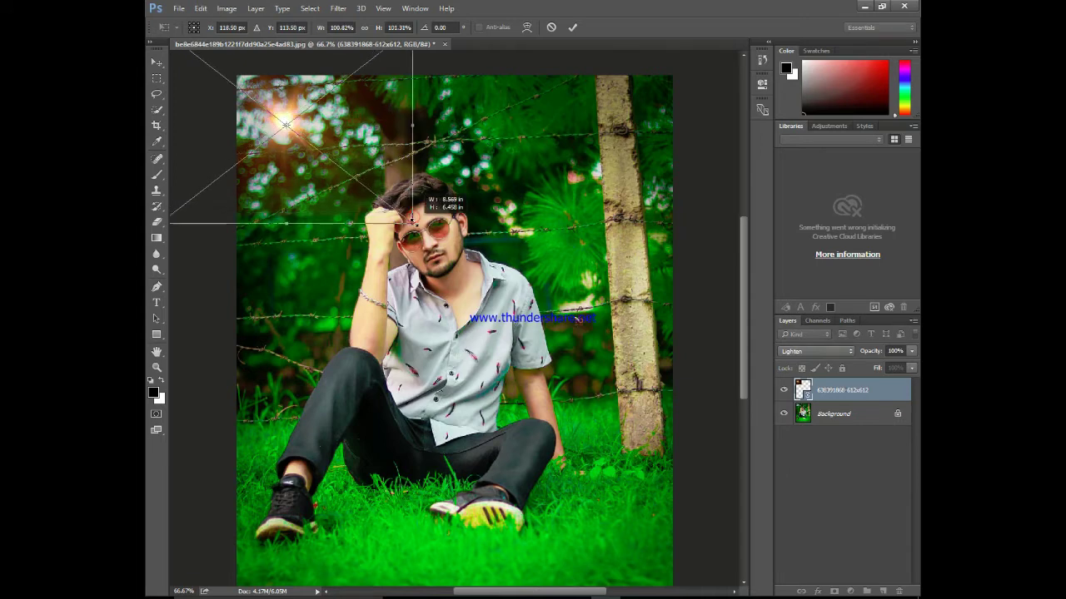
drag(414, 218, 488, 382)
drag(466, 318, 419, 235)
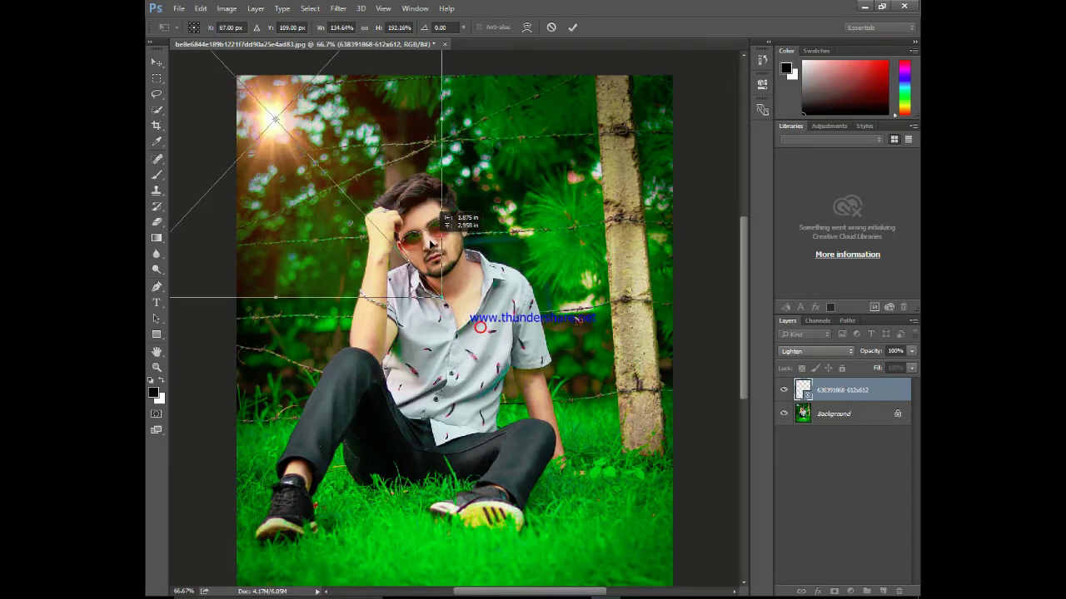
drag(446, 124, 443, 185)
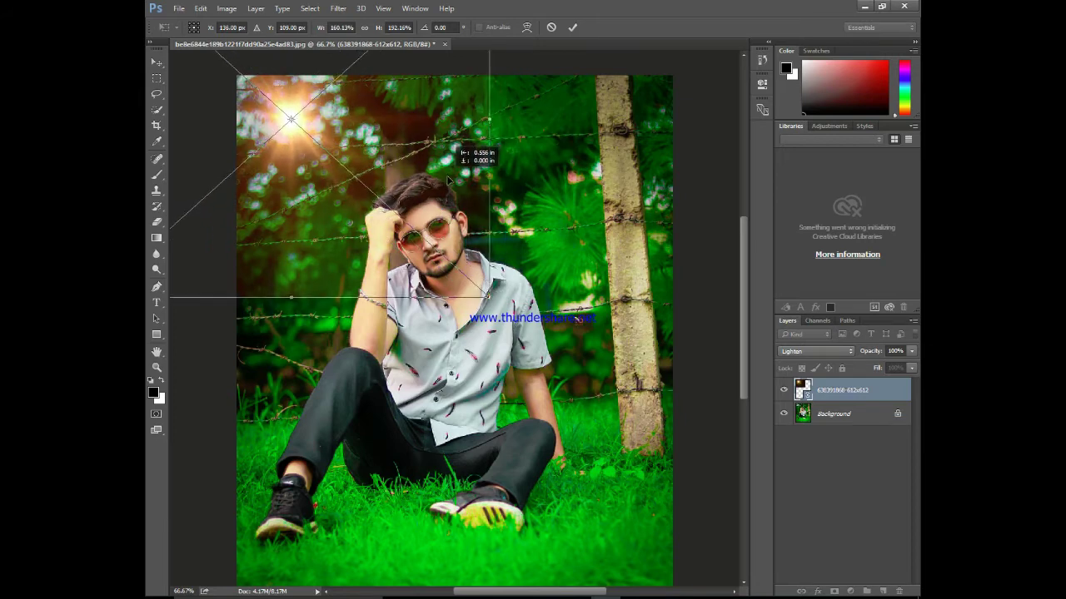
- Commit the flare's resize and preview a Gaussian Blur of about 39.7 px radius
click(339, 8)
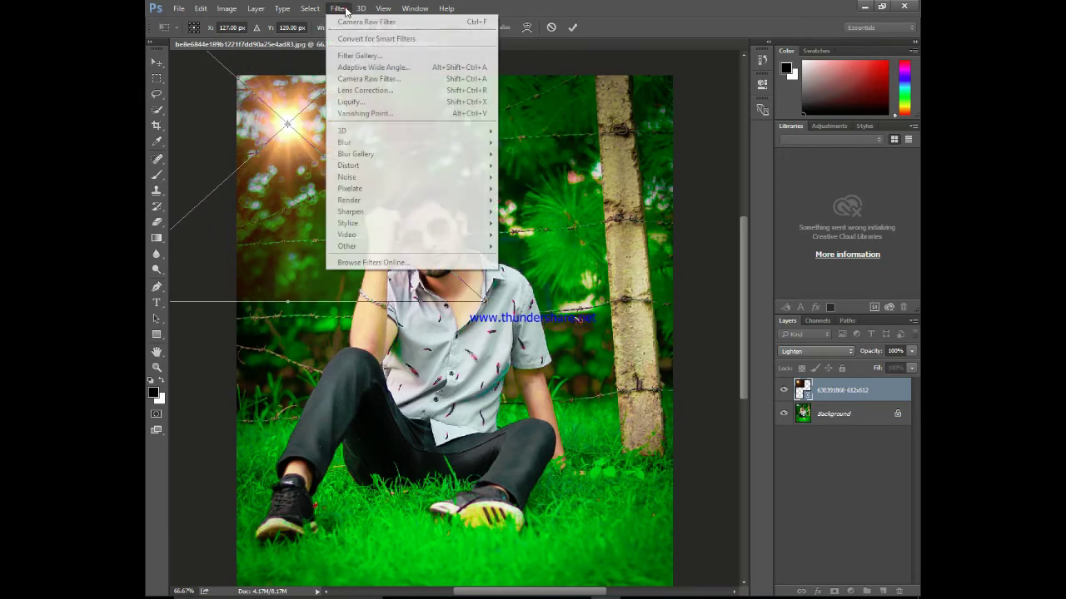
click(583, 30)
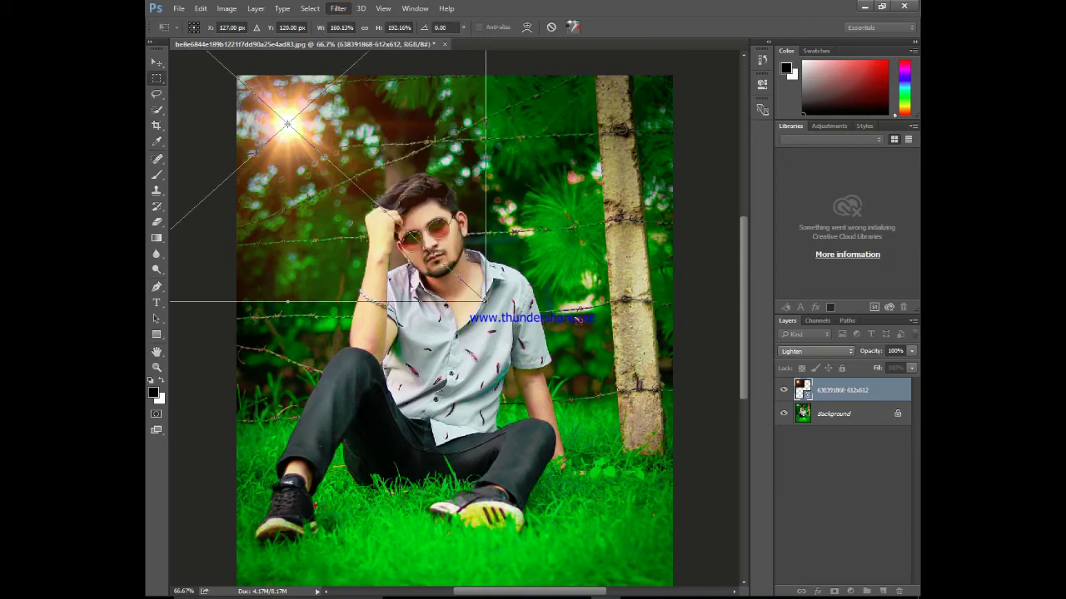
click(339, 8)
click(542, 186)
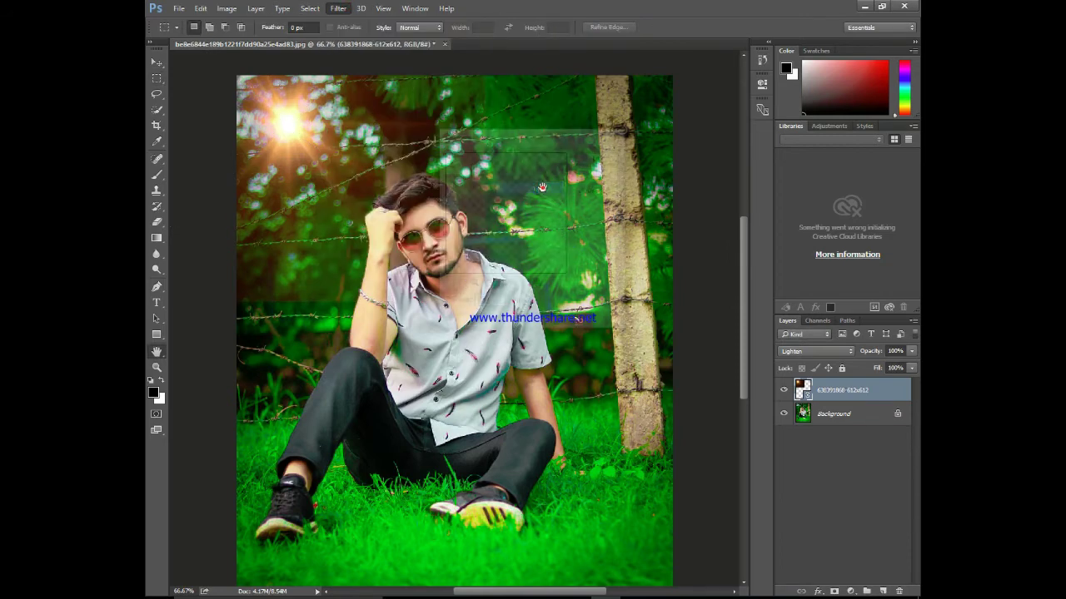
drag(487, 325, 468, 323)
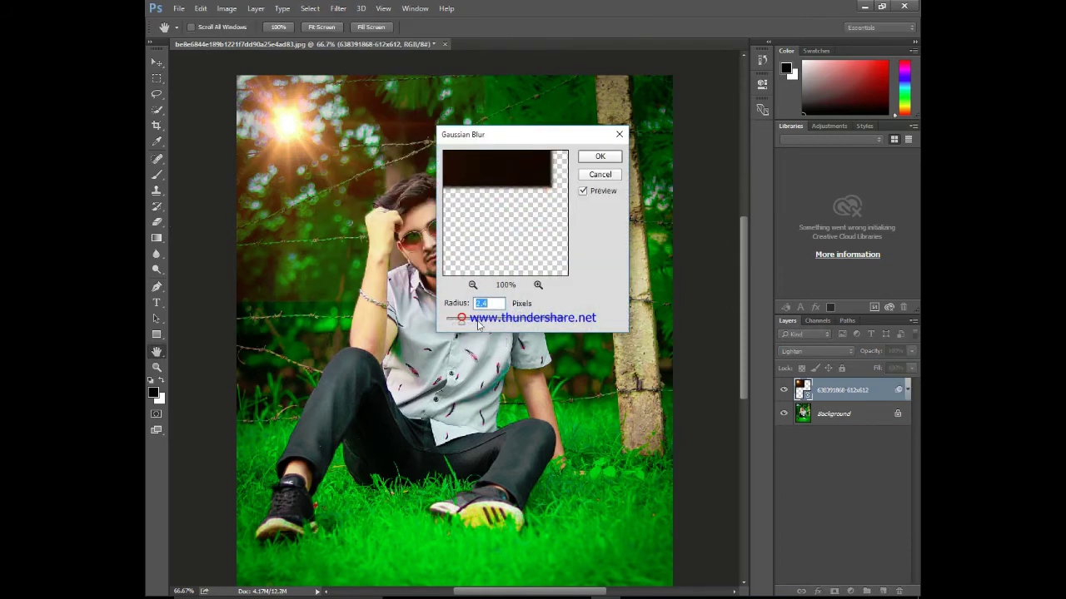
click(496, 326)
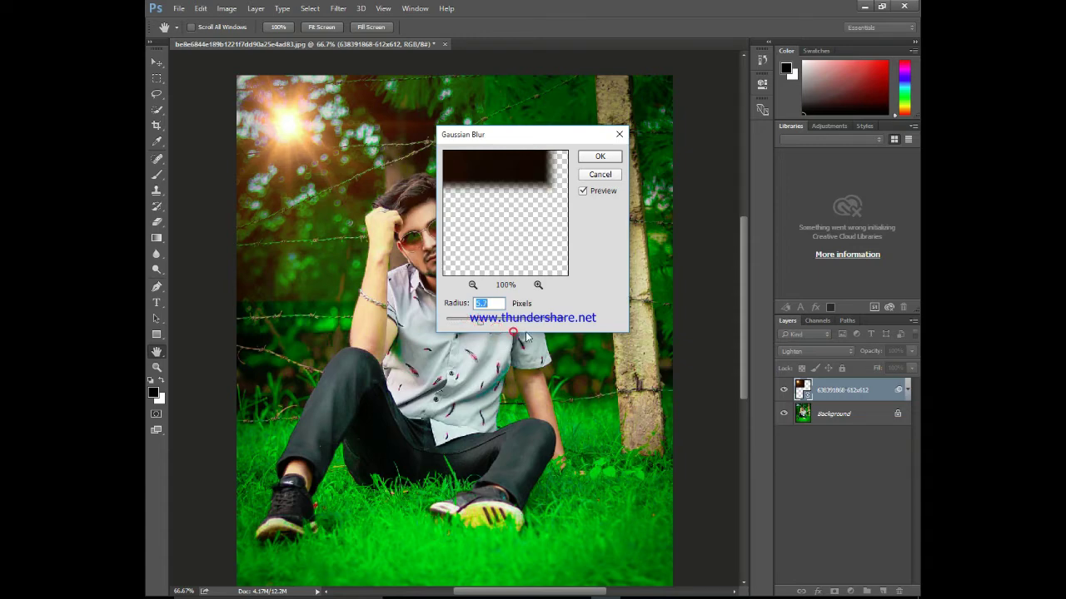
click(504, 322)
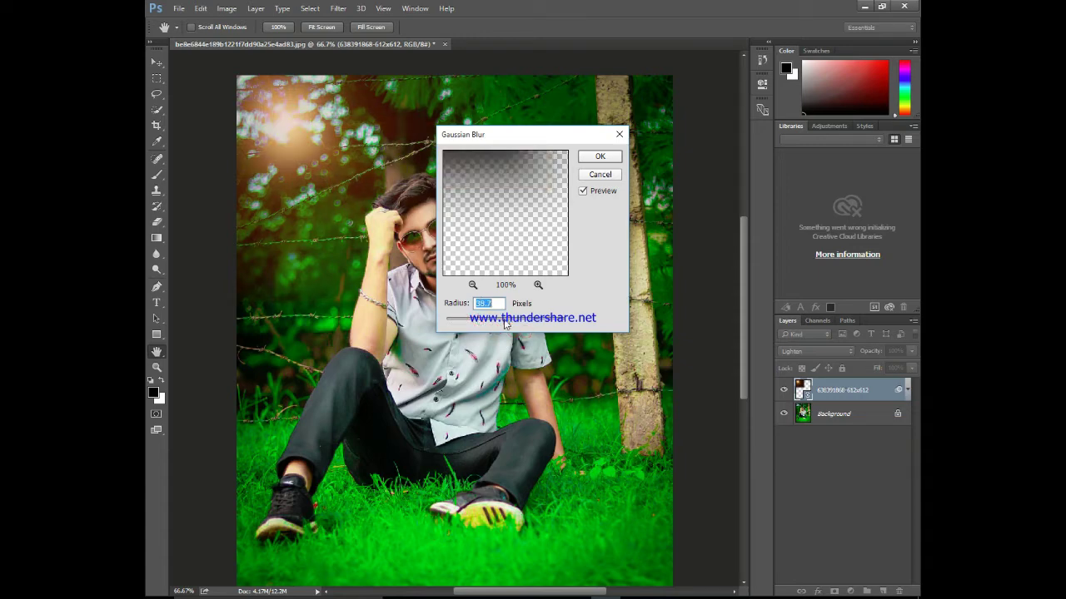
- Apply the Gaussian Blur, set the flare opacity to 87%, and scale the flare larger
click(599, 155)
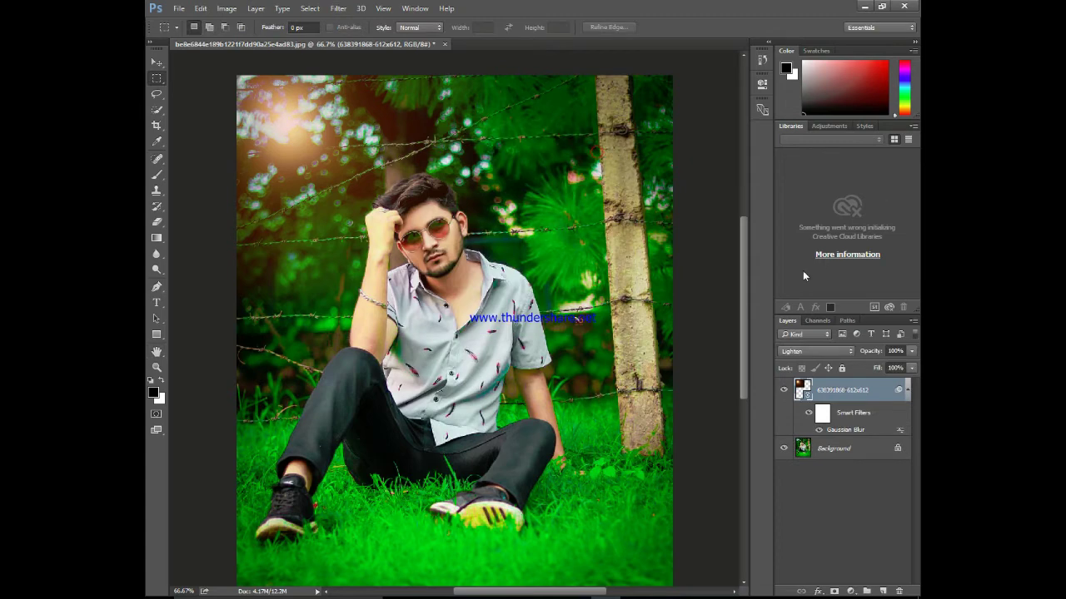
drag(912, 352, 903, 371)
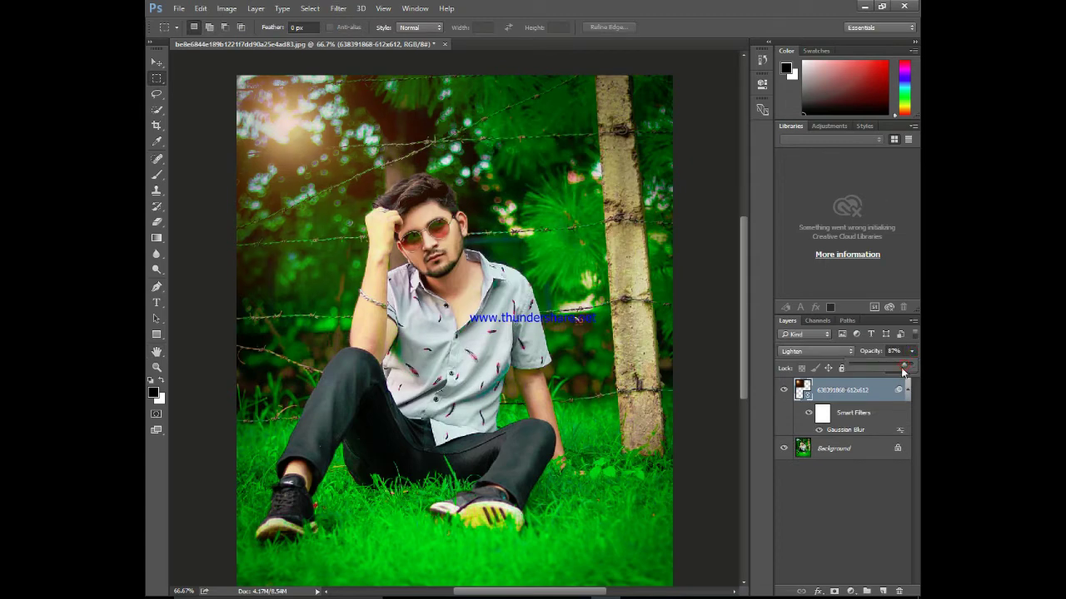
key(ctrl+t)
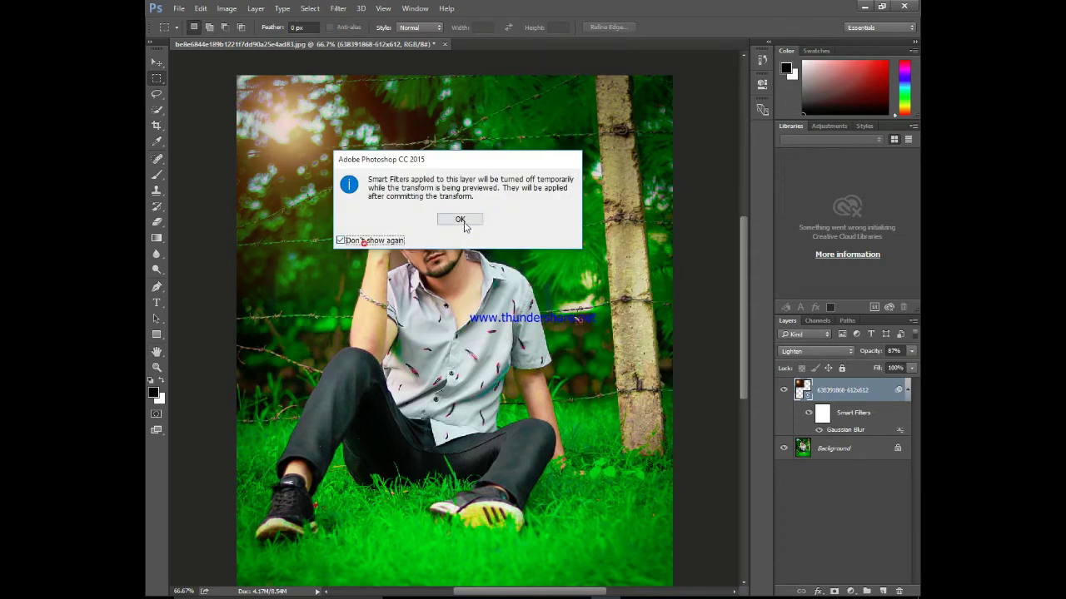
click(459, 219)
mouse_move(491, 299)
mouse_down()
mouse_move(589, 406)
mouse_move(633, 398)
mouse_move(537, 321)
mouse_up()
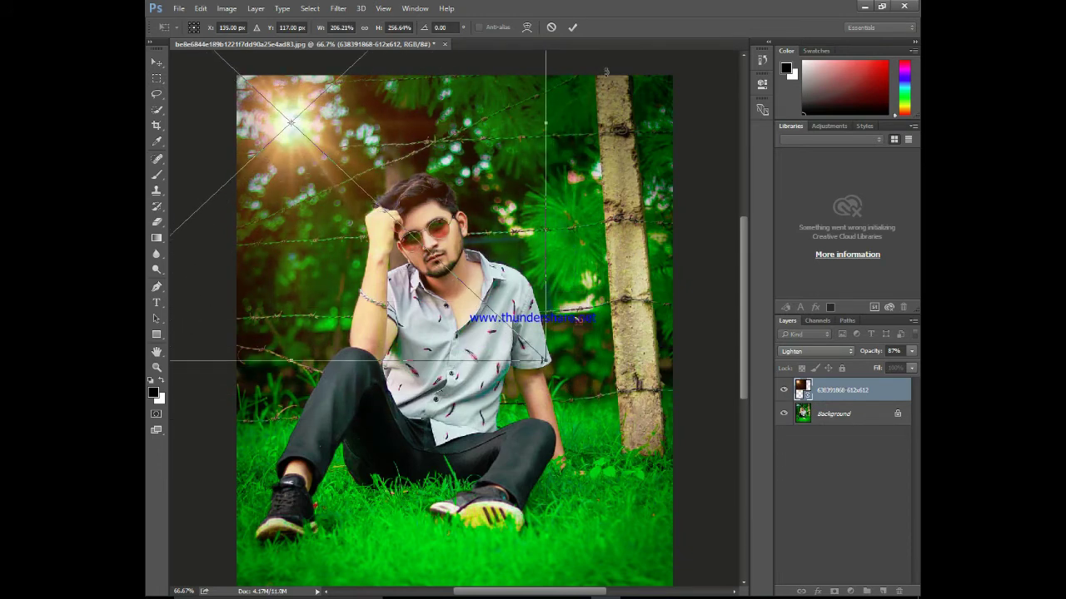
click(577, 28)
- Heal away the barbed wire beside the man's shirt on the Background layer
key(j)
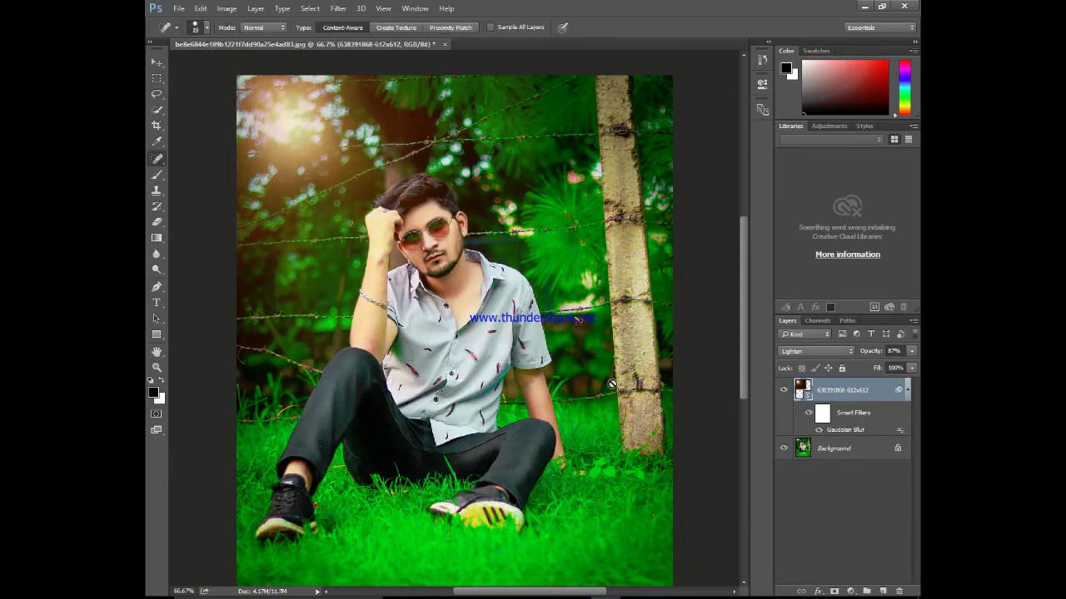
click(588, 323)
click(438, 216)
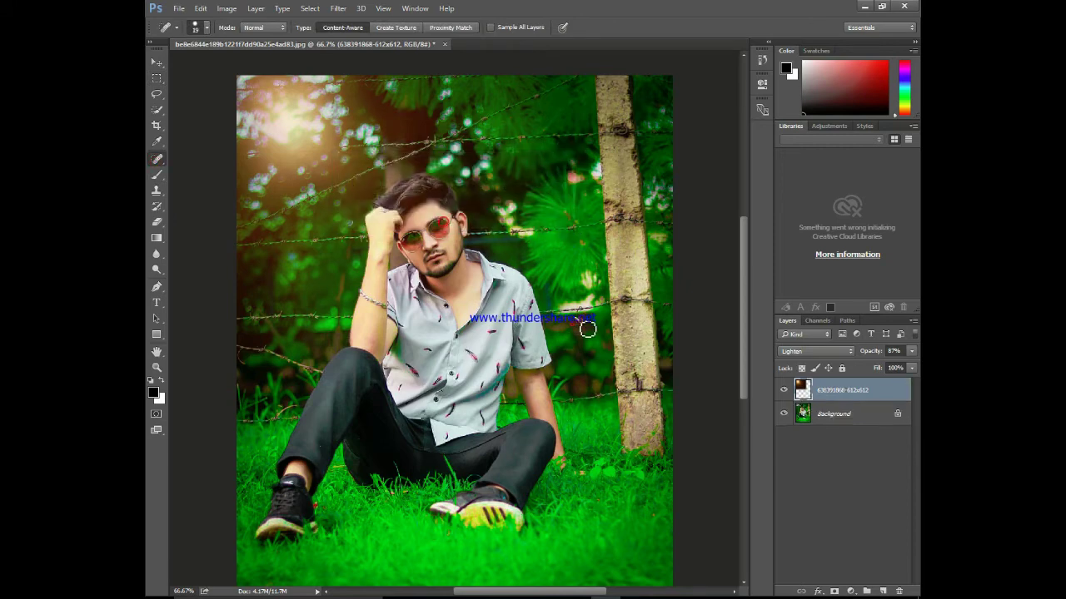
click(581, 331)
click(433, 209)
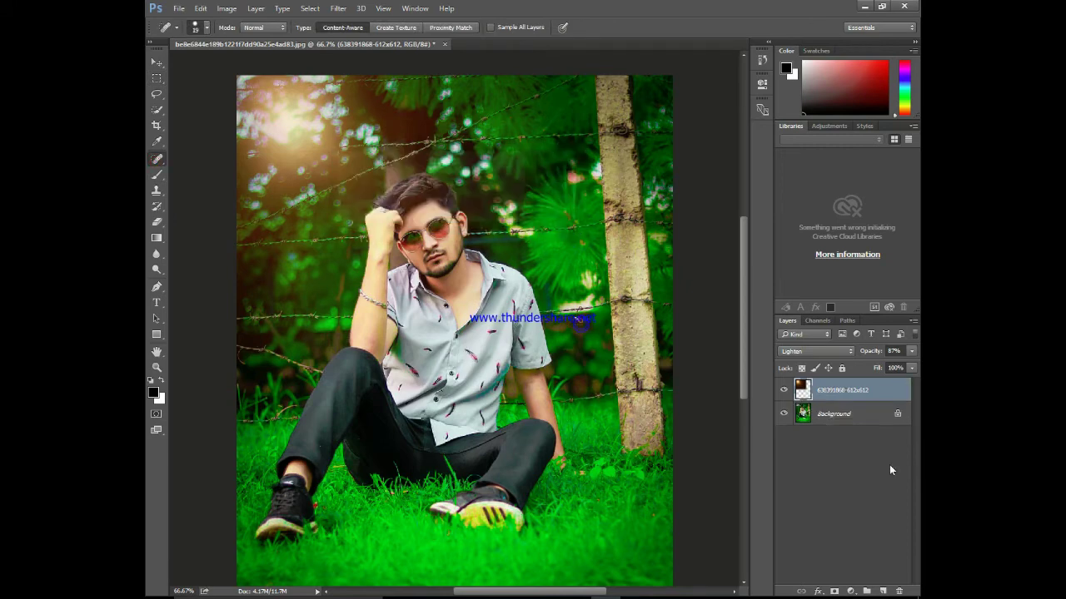
click(854, 414)
drag(581, 342, 583, 313)
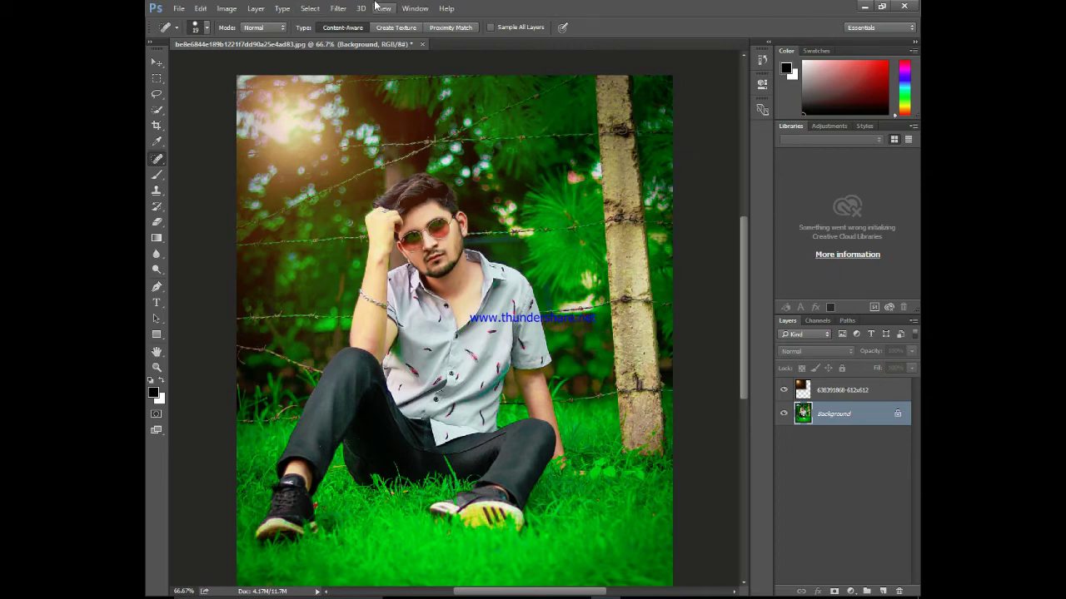
- Open Liquify, zoom in on the face, and set the warp brush size to 125
click(338, 9)
click(372, 101)
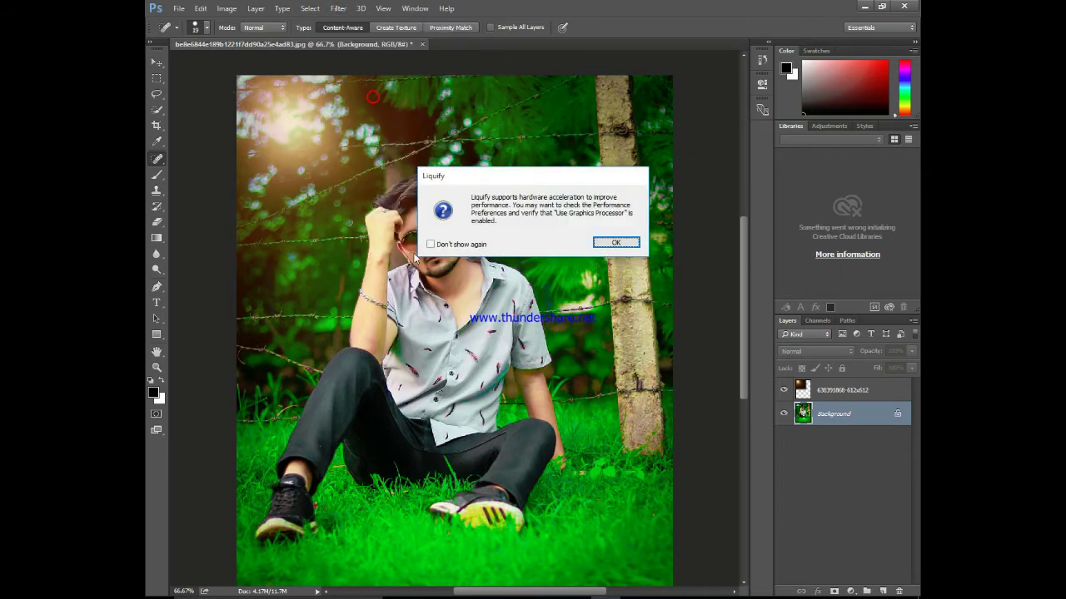
click(616, 242)
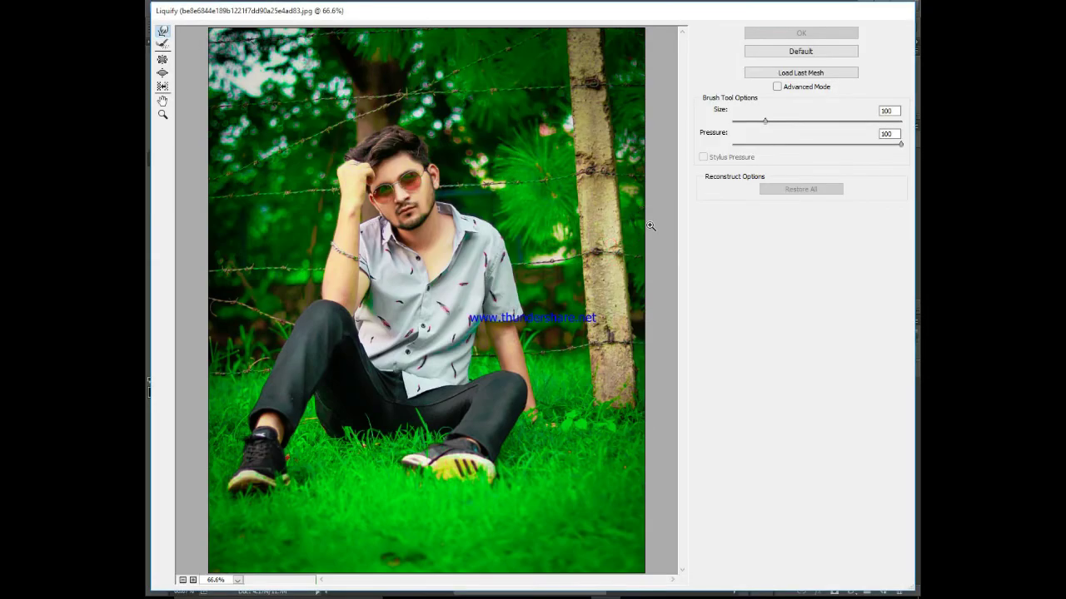
key(ctrl+plus)
key(ctrl+plus)
drag(682, 225, 668, 88)
drag(535, 586, 508, 582)
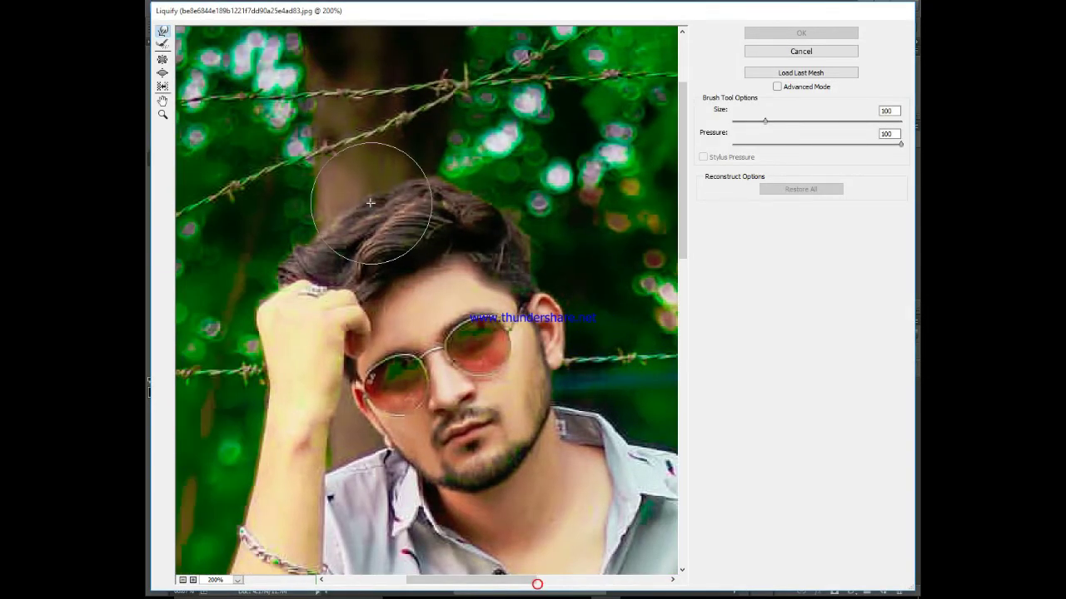
key(])
- Forward-warp the top and left side of the hair upward and apply the Liquify
drag(450, 179, 391, 175)
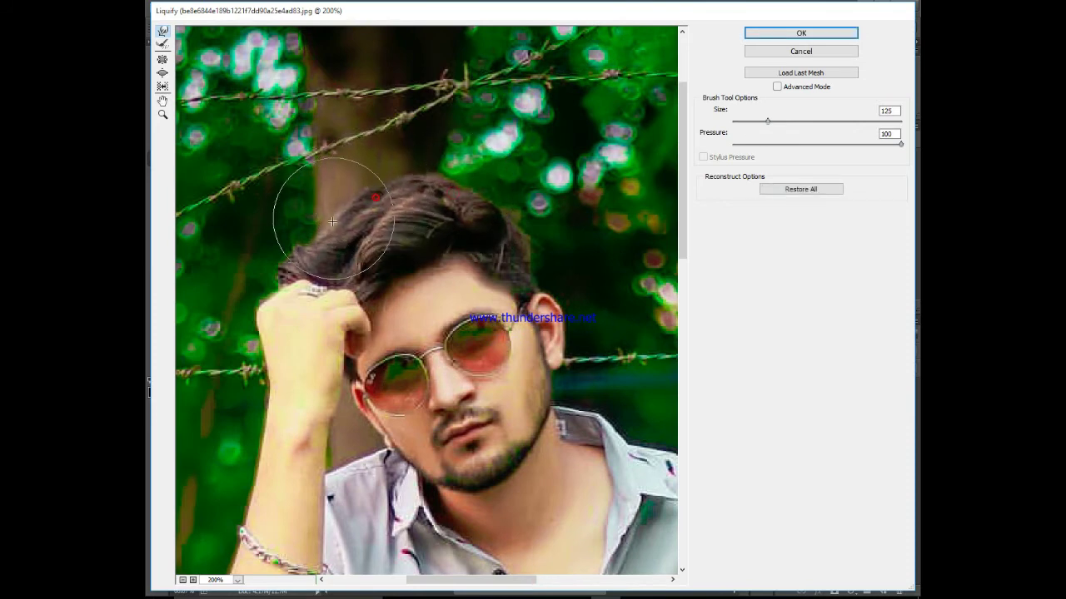
drag(332, 222, 286, 214)
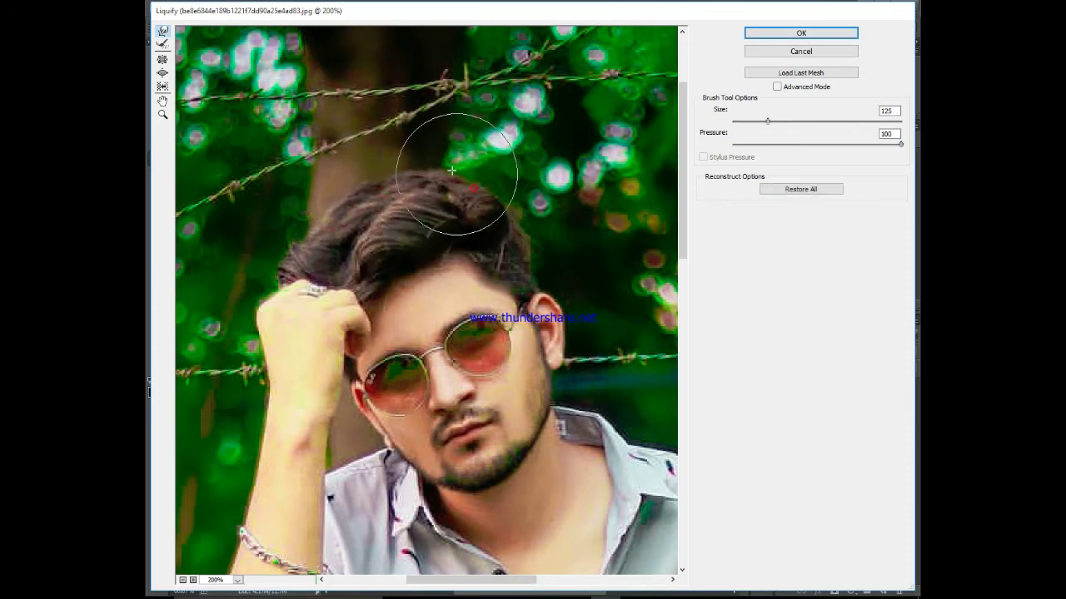
drag(451, 170, 273, 191)
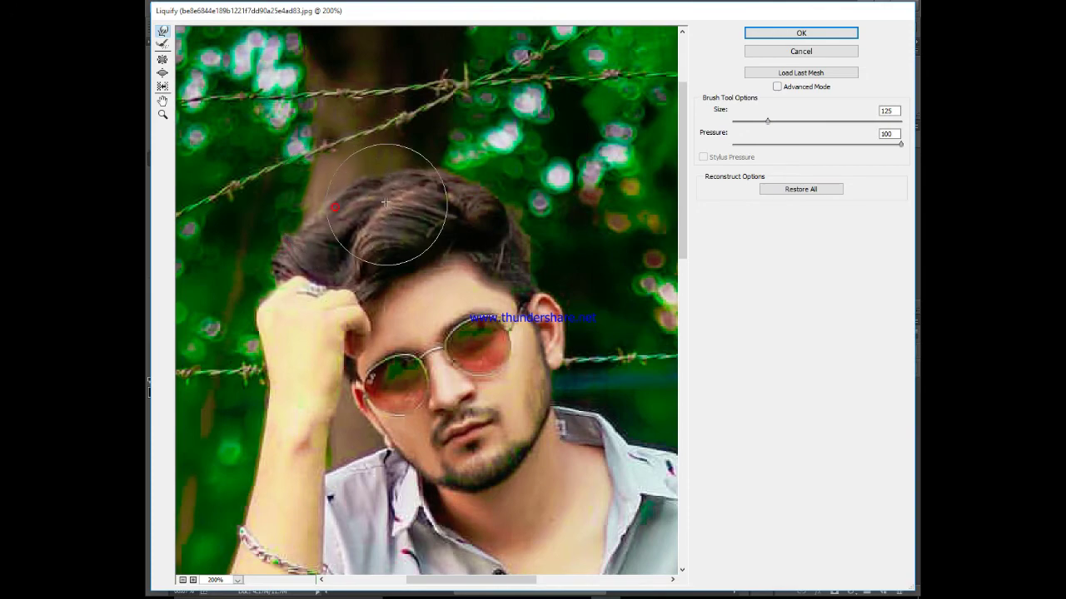
mouse_move(464, 178)
mouse_down()
mouse_move(309, 202)
mouse_move(461, 173)
mouse_up()
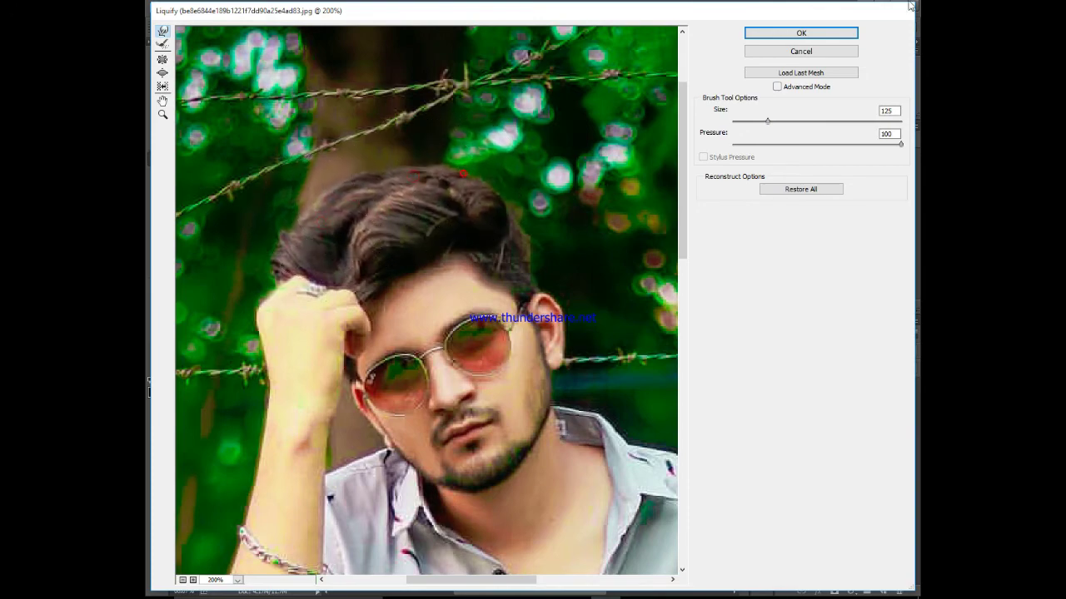
click(833, 33)
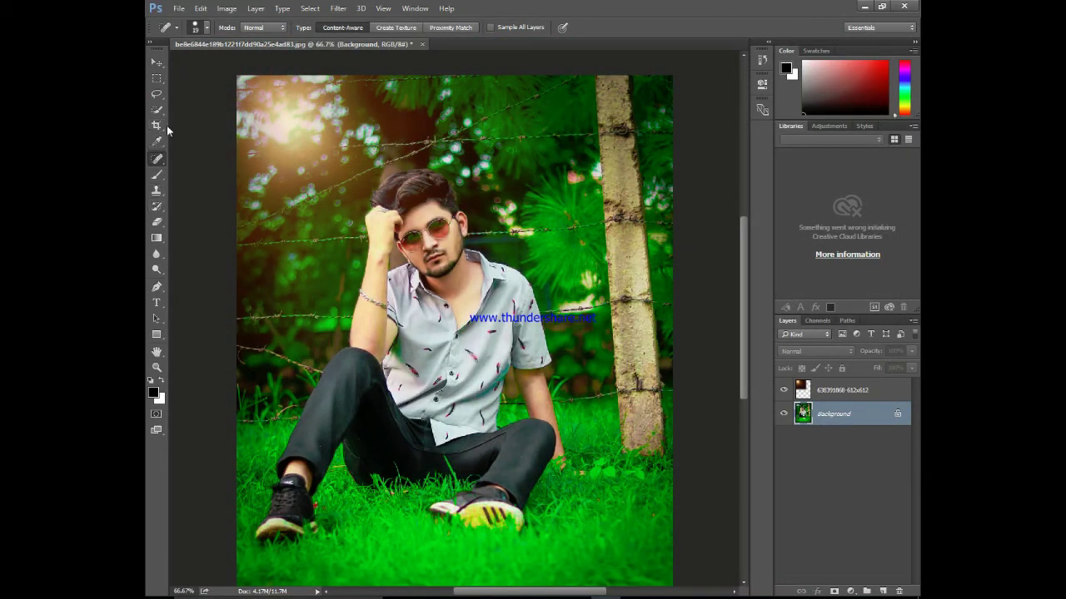
- Set up the Dodge tool with a 25 px brush at 9% exposure
click(162, 175)
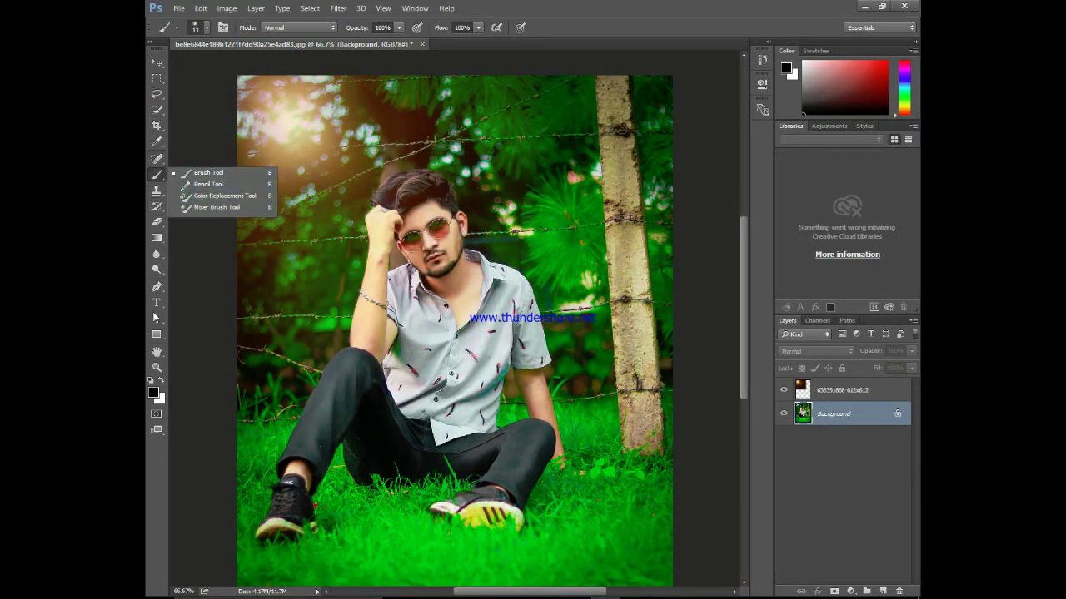
click(158, 272)
key(bracketleft)
key(bracketleft)
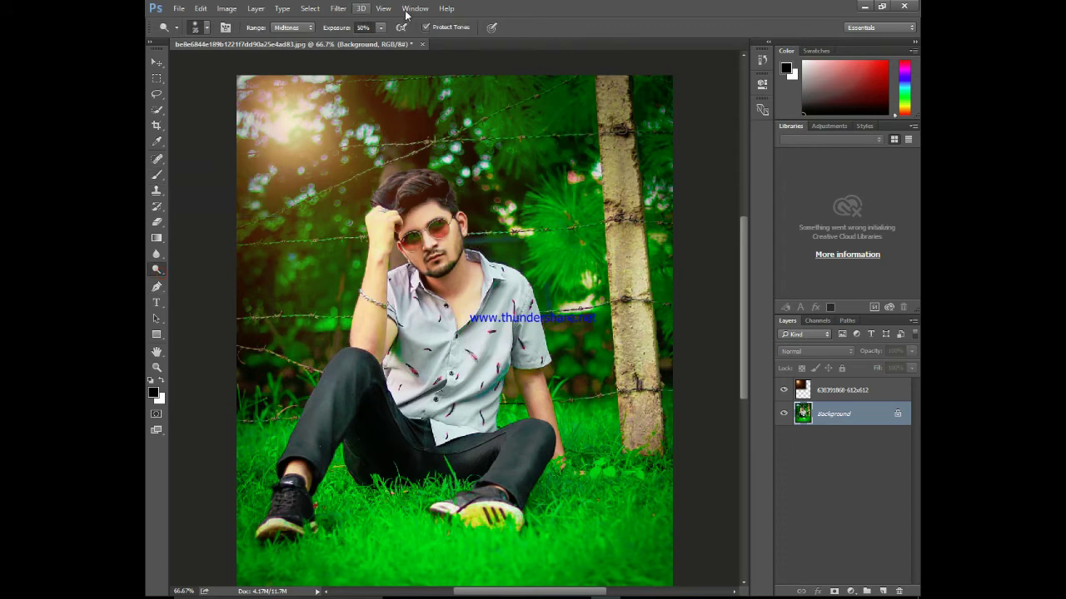
drag(360, 41, 352, 41)
key(bracketleft)
- Add a Selective Color adjustment layer, raising cyan, lowering magenta and adding yellow in Reds
click(850, 591)
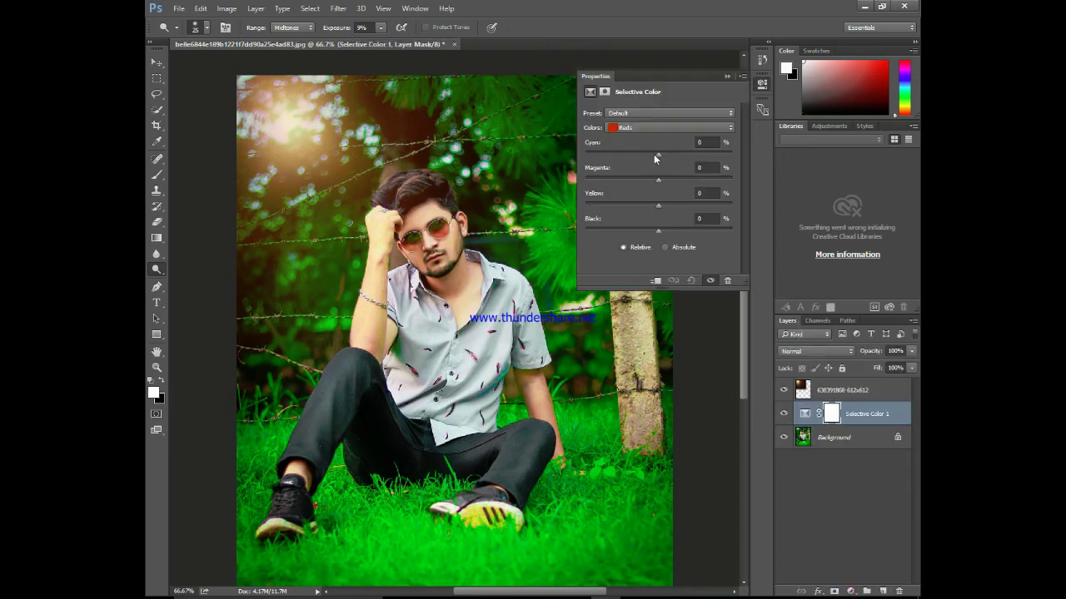
drag(626, 158, 713, 165)
drag(654, 180, 636, 184)
mouse_move(652, 181)
mouse_down()
mouse_move(723, 205)
mouse_move(681, 205)
mouse_move(649, 231)
mouse_up()
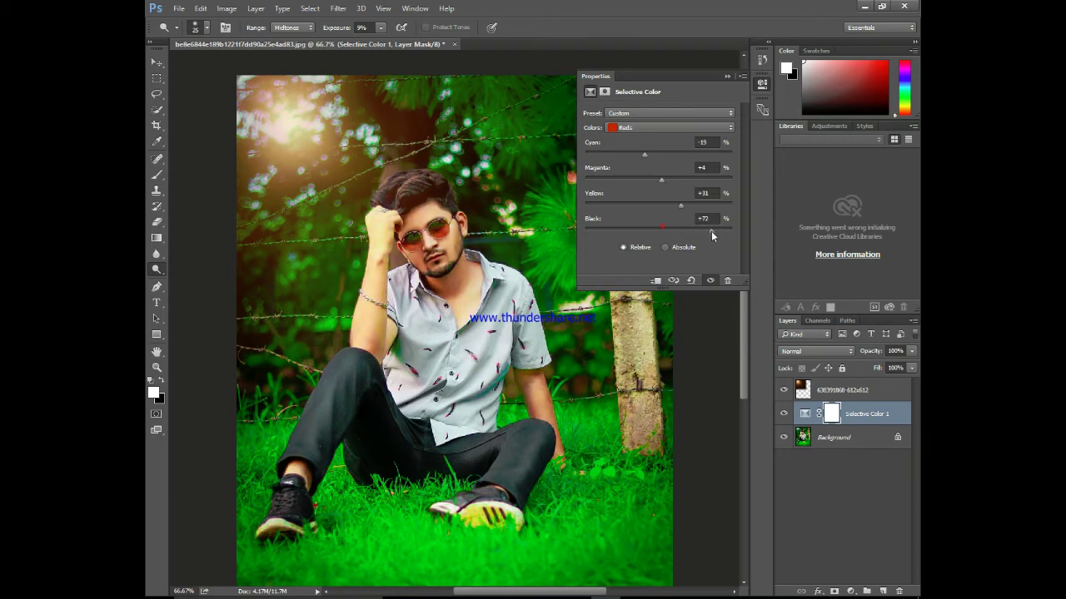
- In the Yellows range, push Cyan and Magenta to +100 and cut Yellow
click(658, 127)
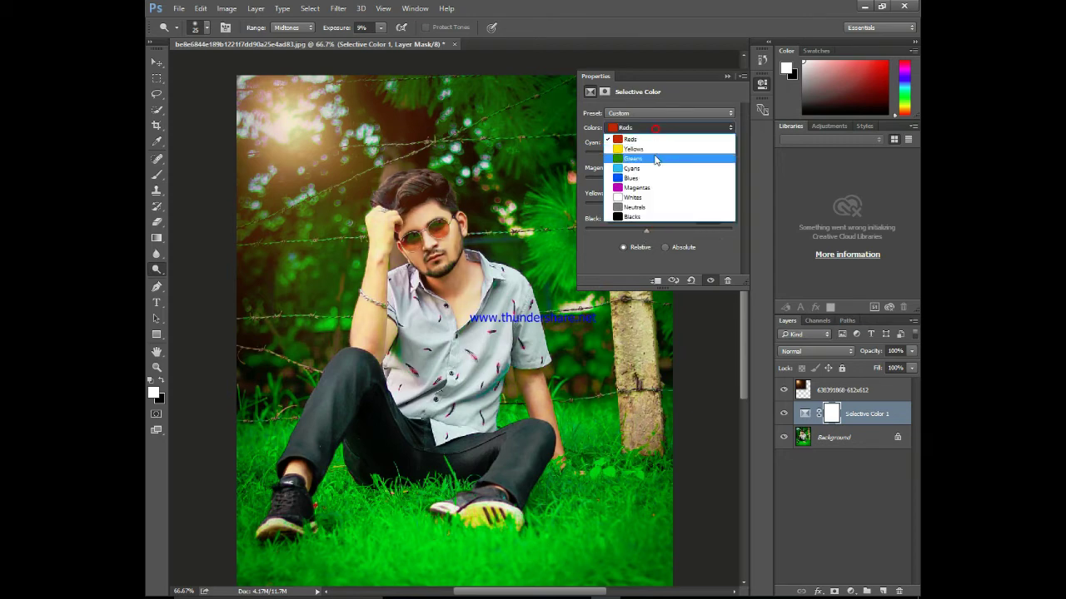
click(654, 136)
mouse_move(658, 155)
mouse_down()
mouse_move(570, 165)
mouse_move(741, 166)
mouse_up()
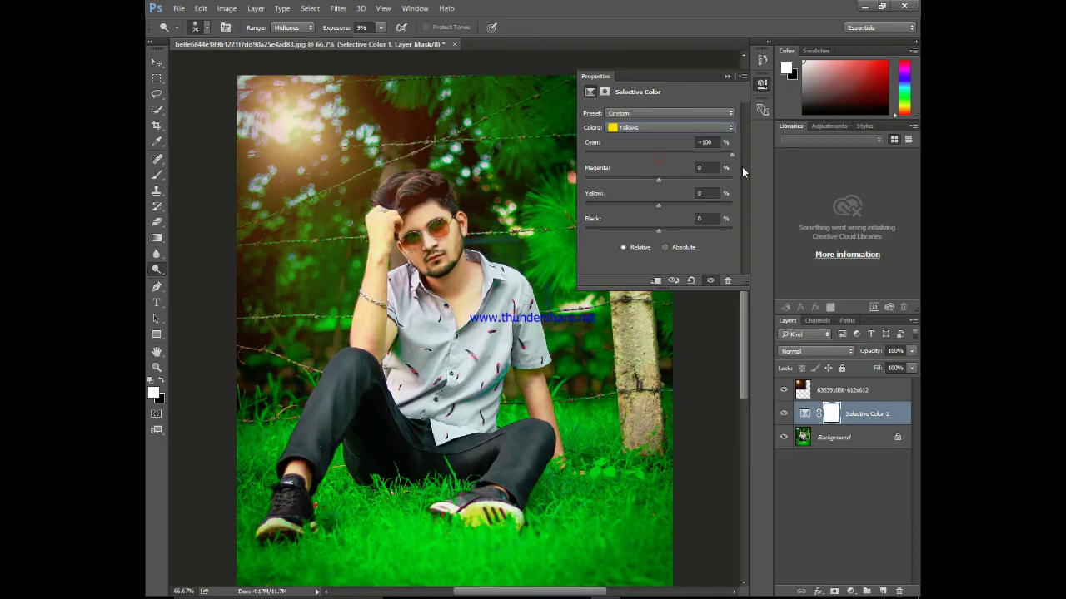
drag(656, 179, 741, 188)
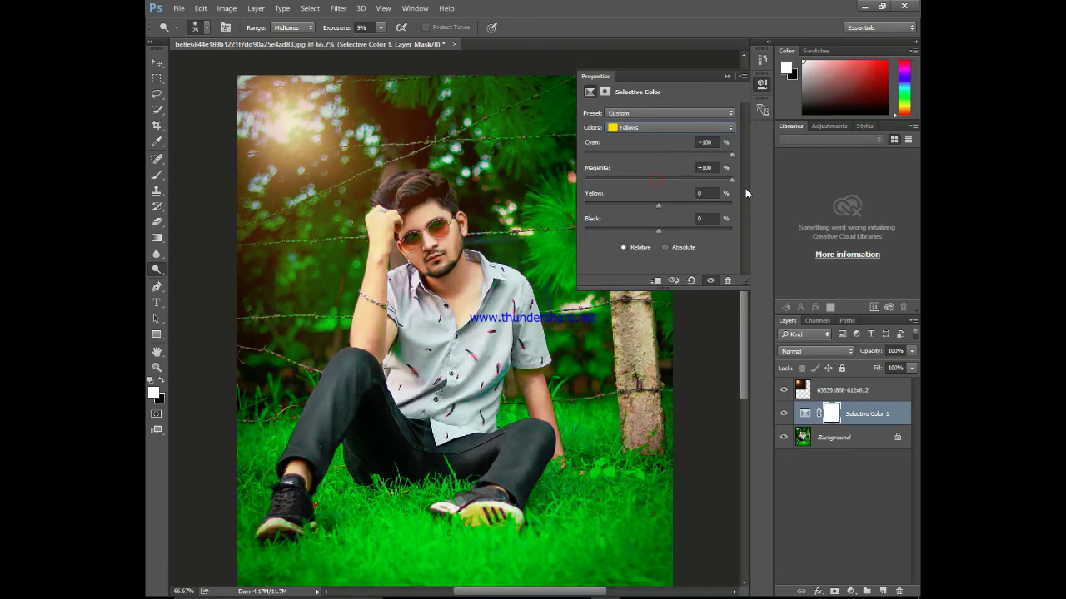
mouse_move(657, 205)
mouse_down()
mouse_move(607, 222)
mouse_move(638, 235)
mouse_up()
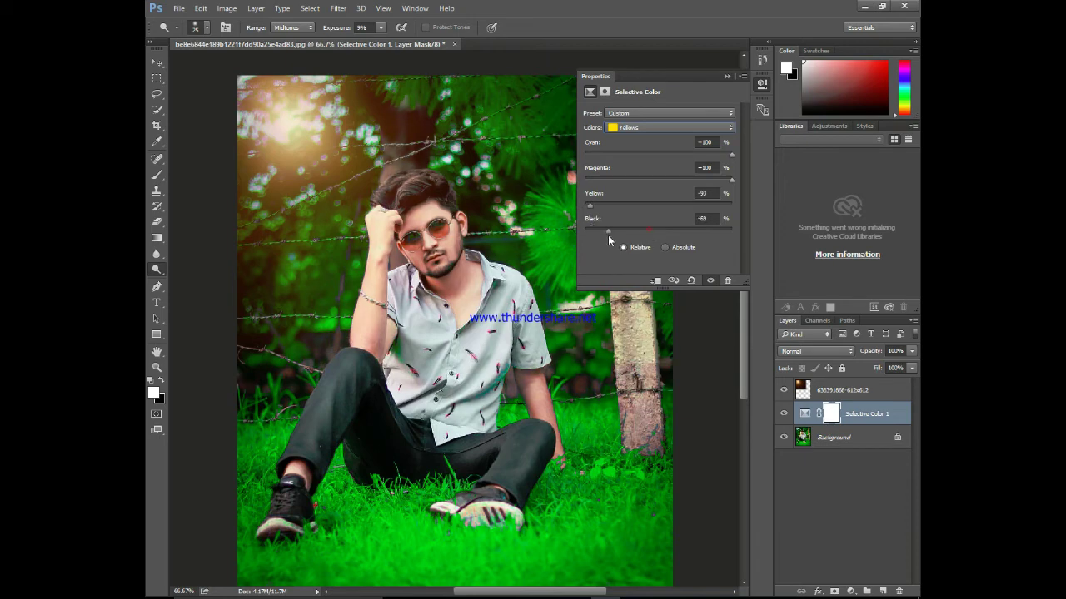
click(654, 113)
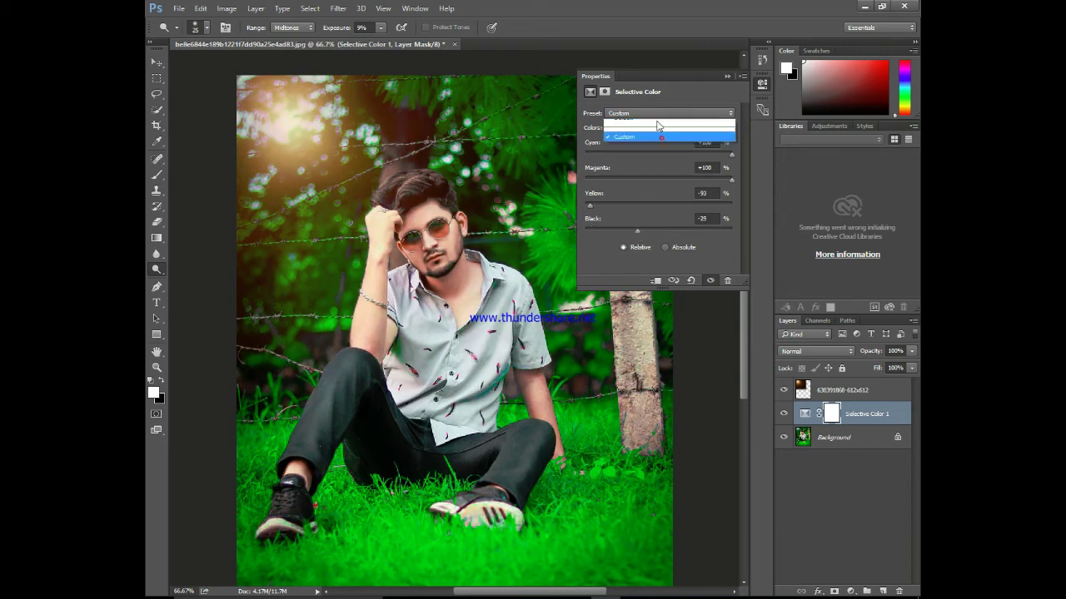
click(653, 113)
- Set the Greens range to Cyan −99, Magenta +100, Yellow −79, Black +6
click(634, 158)
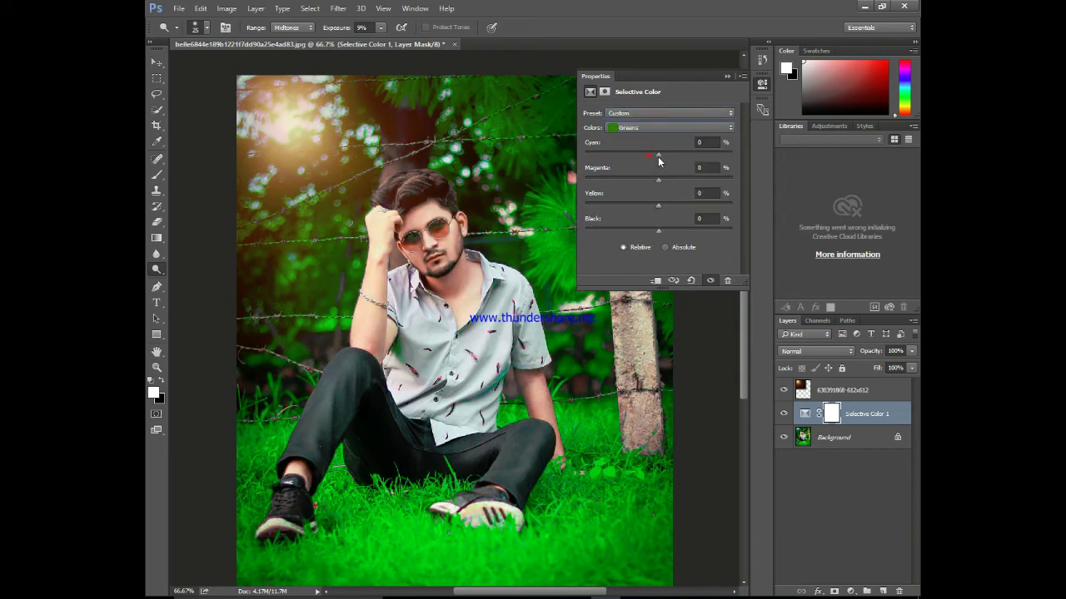
drag(657, 155, 586, 163)
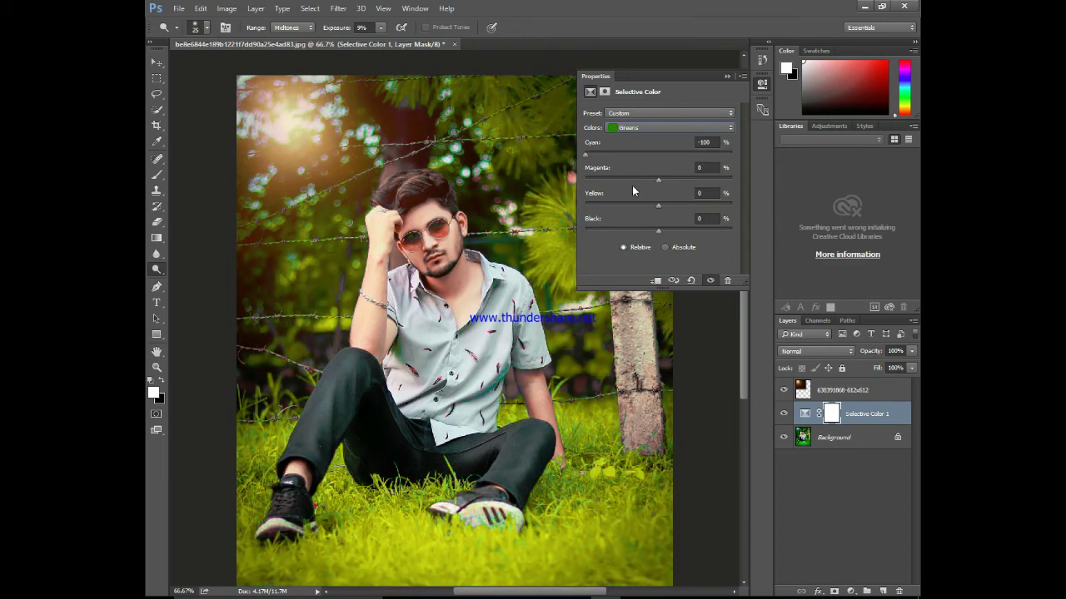
mouse_move(658, 180)
mouse_down()
mouse_move(586, 182)
mouse_move(740, 188)
mouse_up()
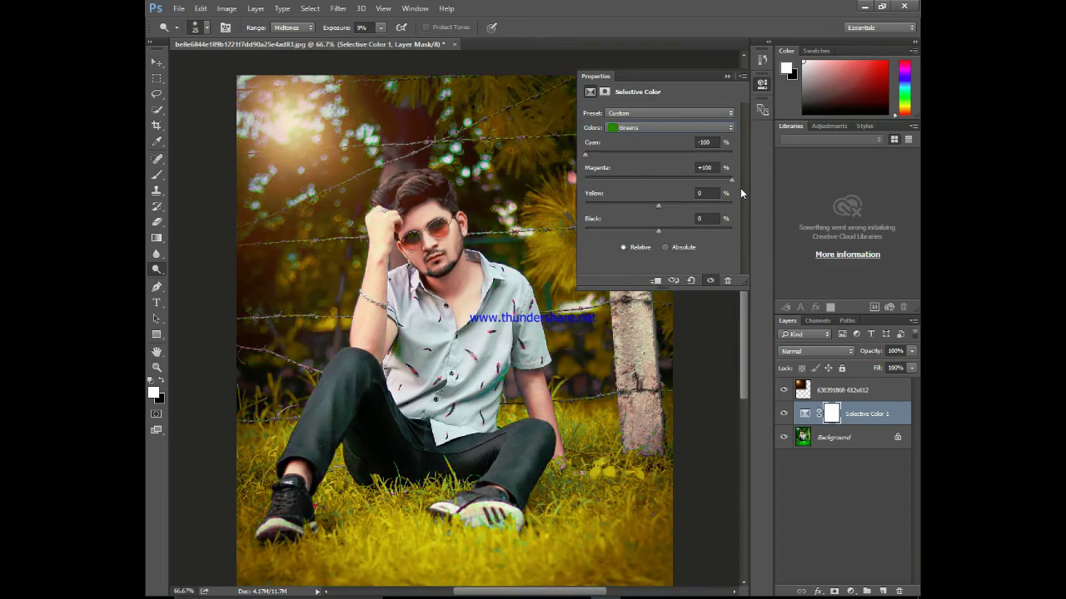
drag(658, 206, 551, 207)
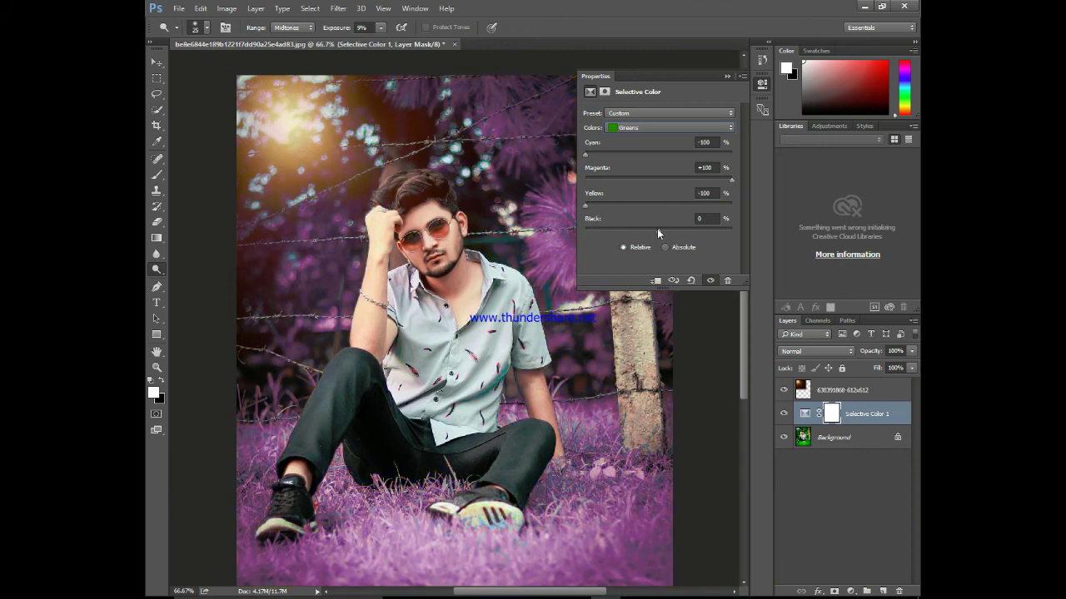
mouse_move(657, 230)
mouse_down()
mouse_move(607, 228)
mouse_move(740, 234)
mouse_move(644, 245)
mouse_up()
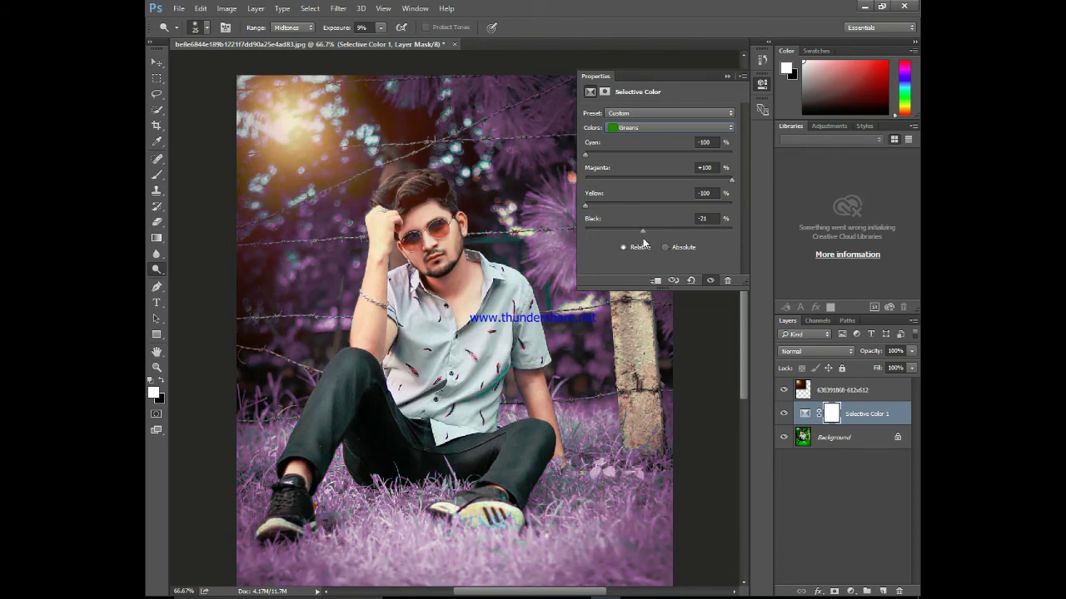
drag(643, 231, 647, 234)
mouse_move(659, 224)
mouse_down()
mouse_move(661, 206)
mouse_move(739, 183)
mouse_up()
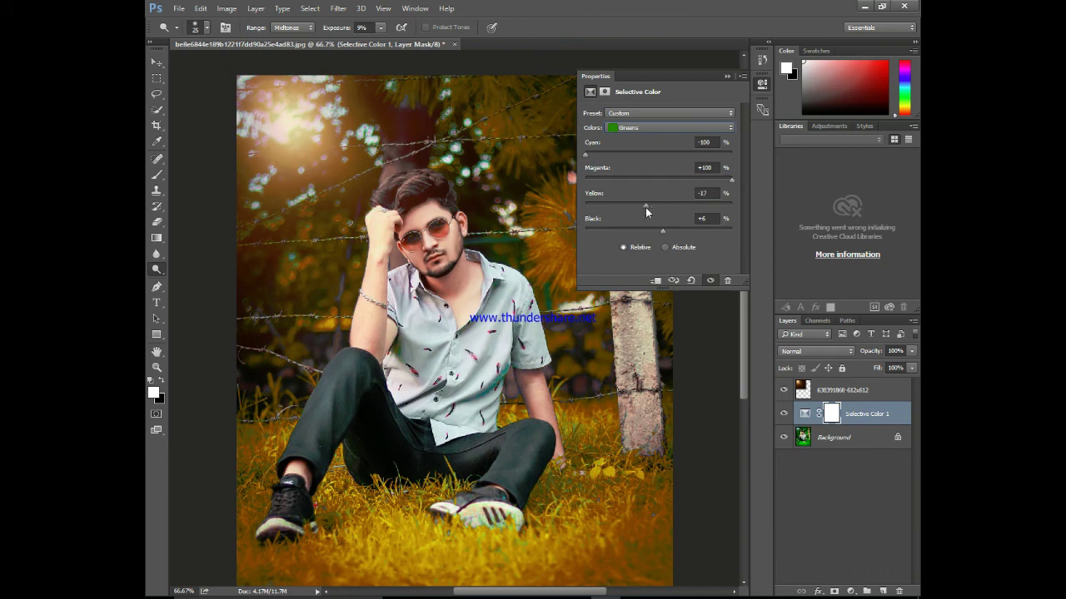
drag(630, 217, 601, 219)
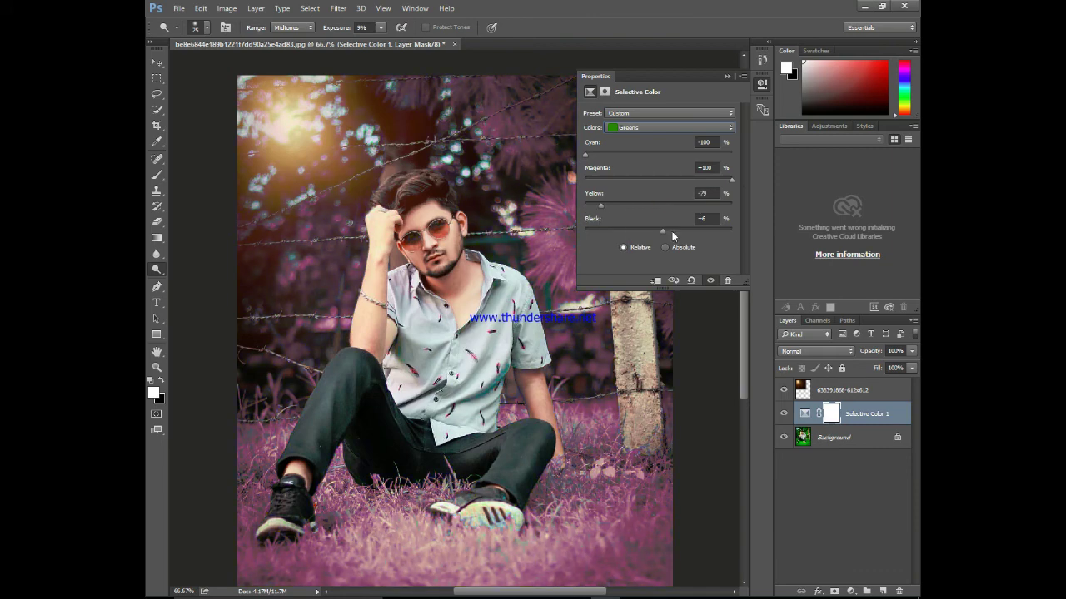
mouse_move(641, 154)
mouse_down()
mouse_move(571, 180)
mouse_move(585, 181)
mouse_up()
- Merge all three layers into one Background layer with Ctrl+E
click(726, 76)
shift+click(849, 438)
shift+click(831, 388)
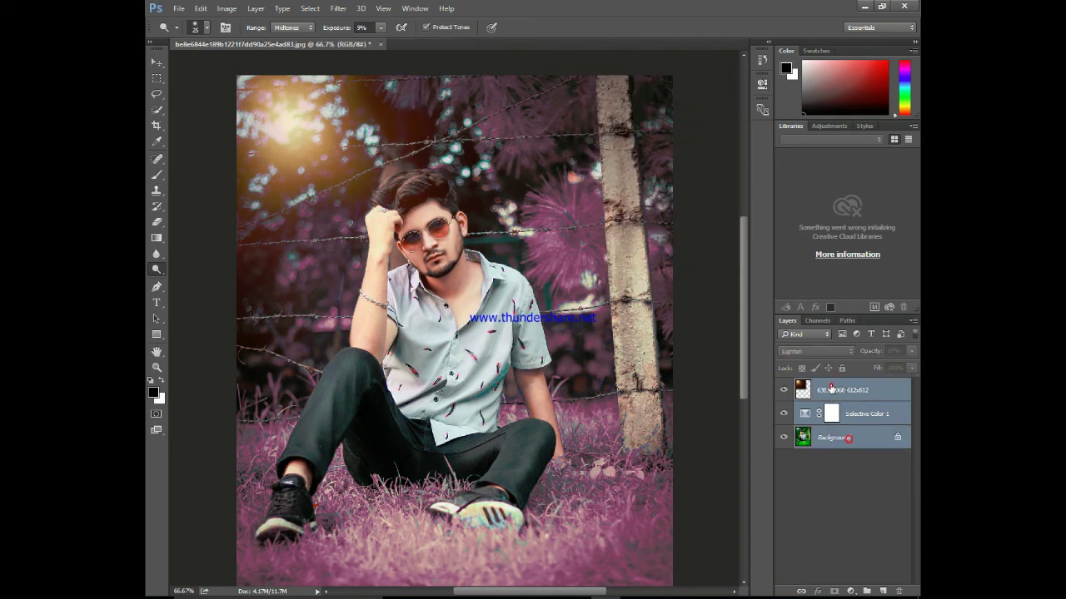
key(ctrl+e)
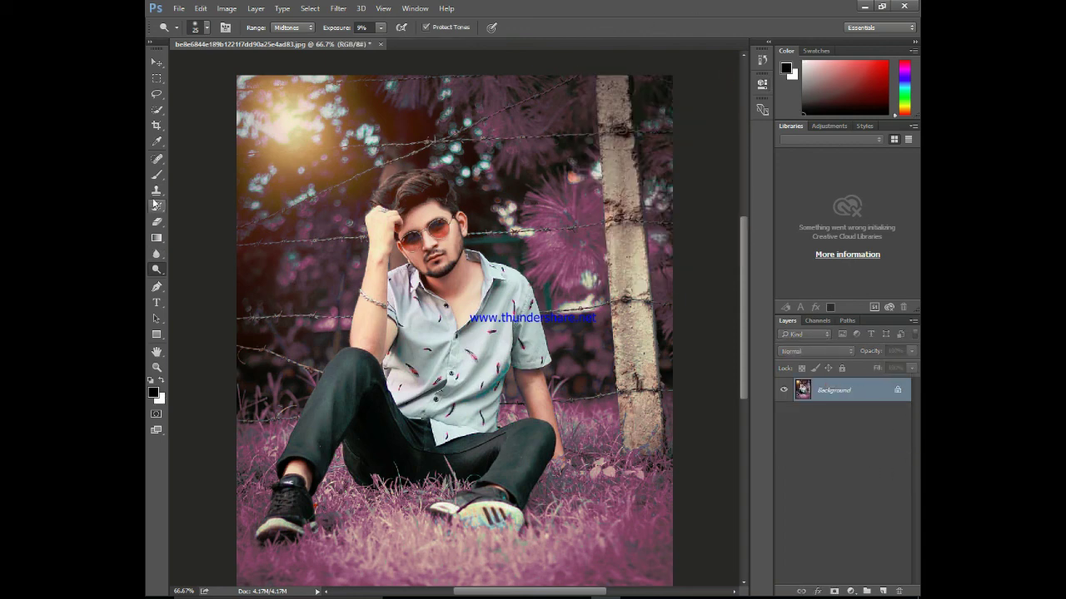
- Switch to the Brush tool and check its soft 13 px preset
click(155, 174)
right_click(312, 278)
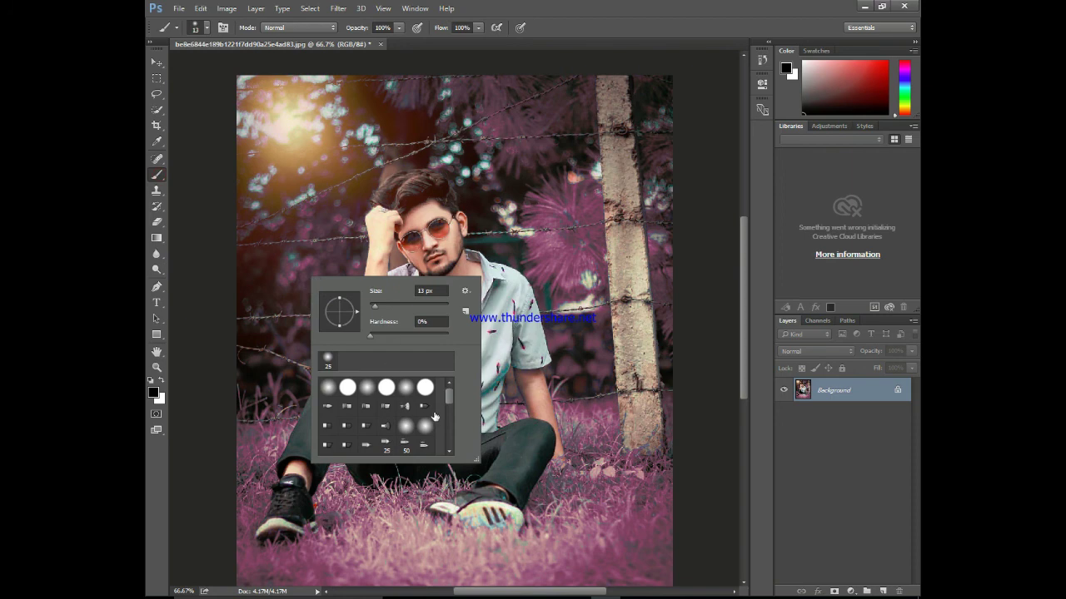
click(355, 233)
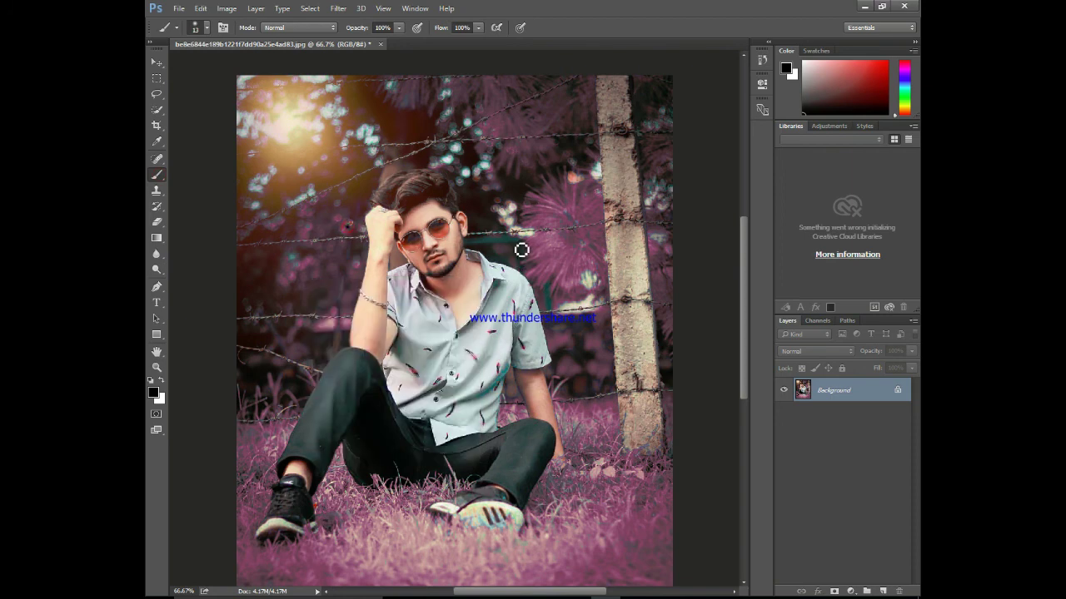